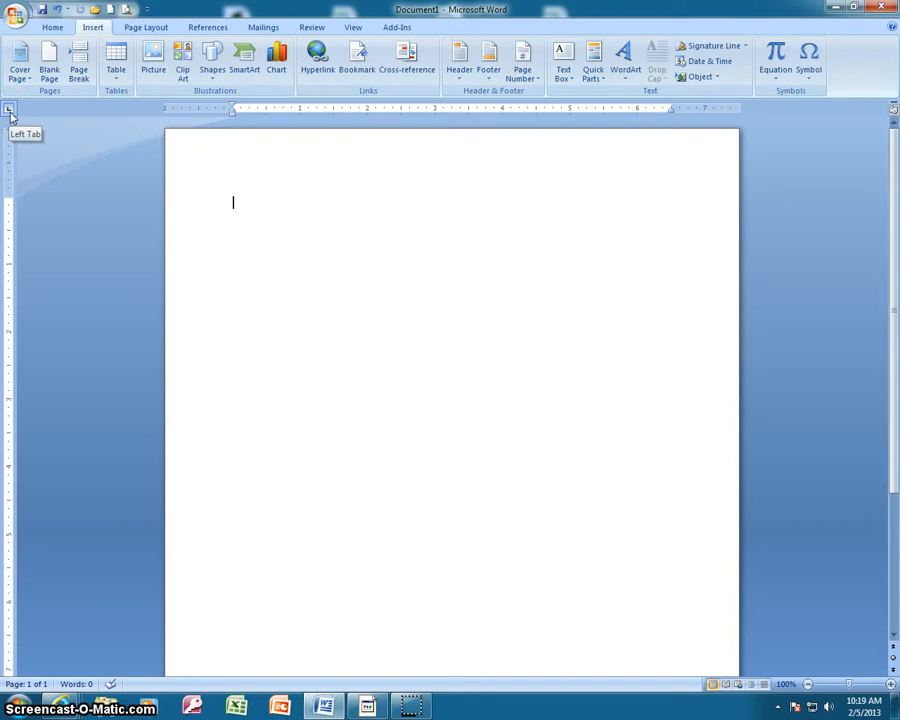
Cycle through the available tab stop types, including center, right and decimal, and return to the left tab
left_click(10, 112)
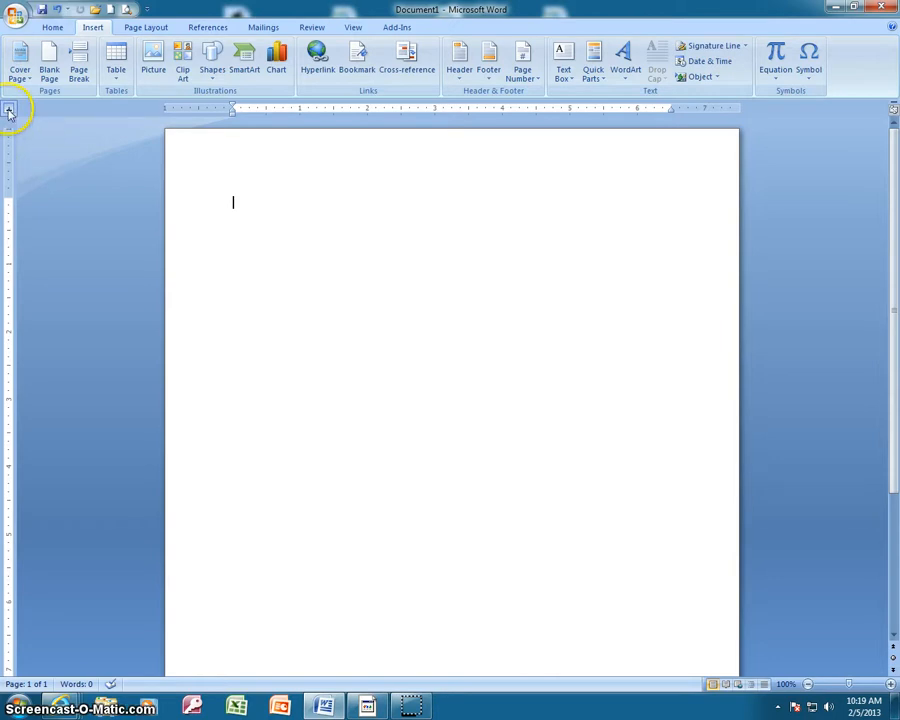
left_click(10, 113)
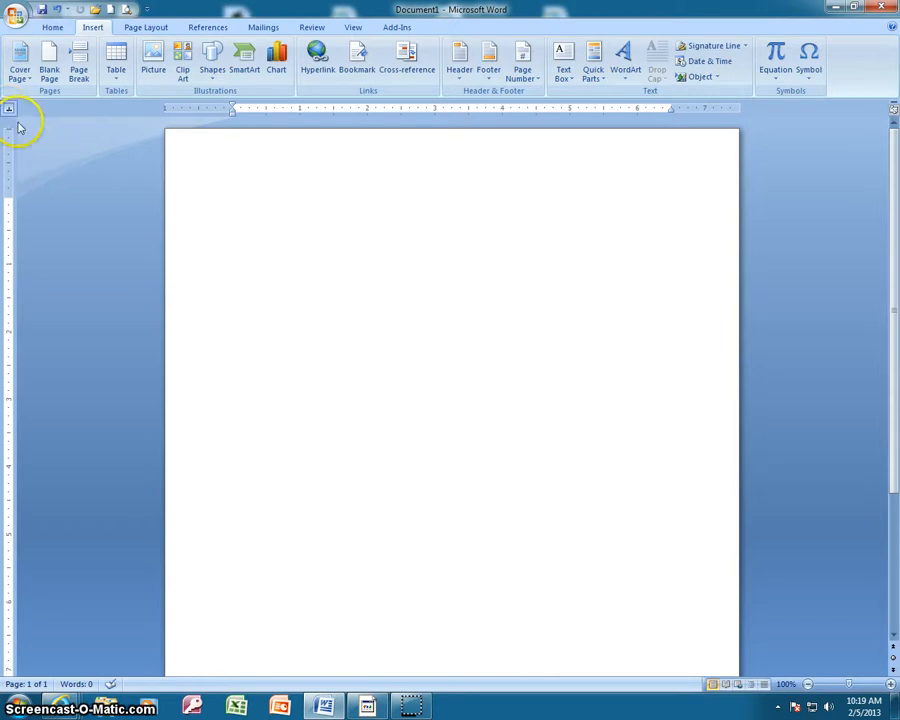
left_click(10, 112)
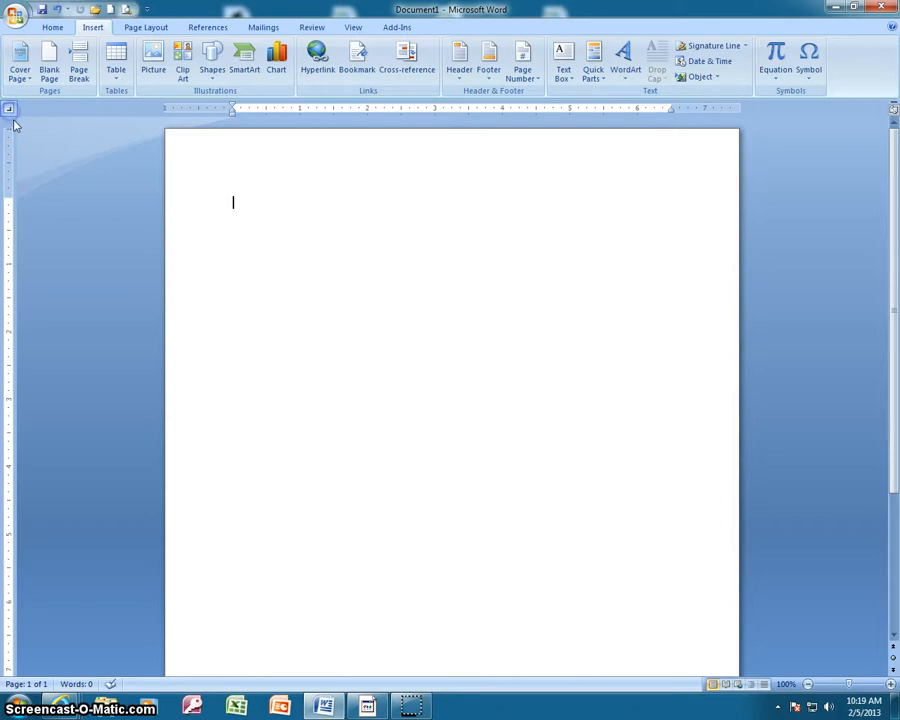
left_click(10, 112)
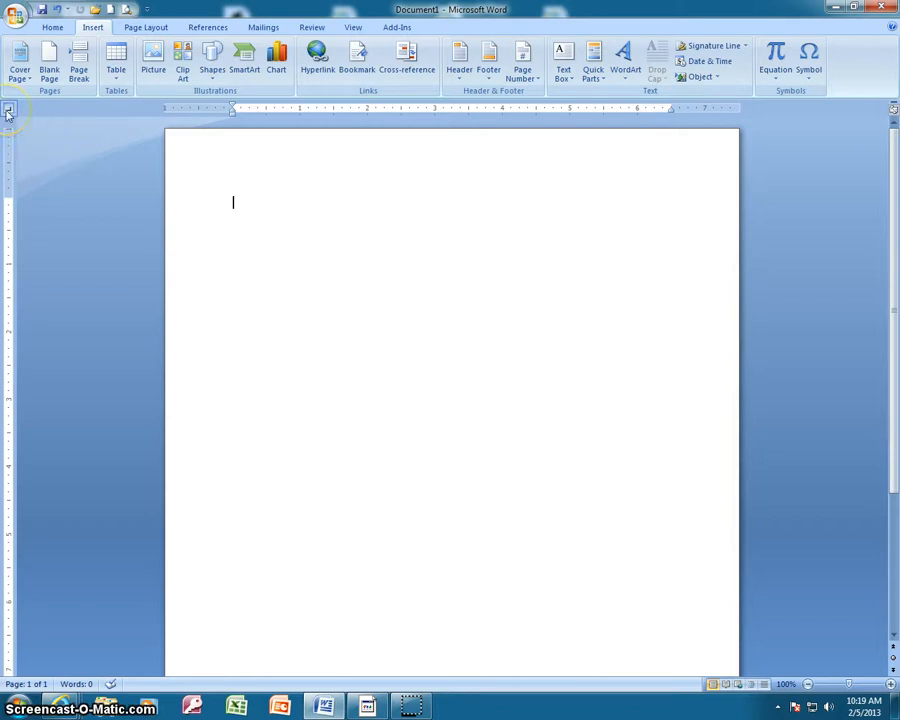
left_click(10, 112)
left_click(10, 112)
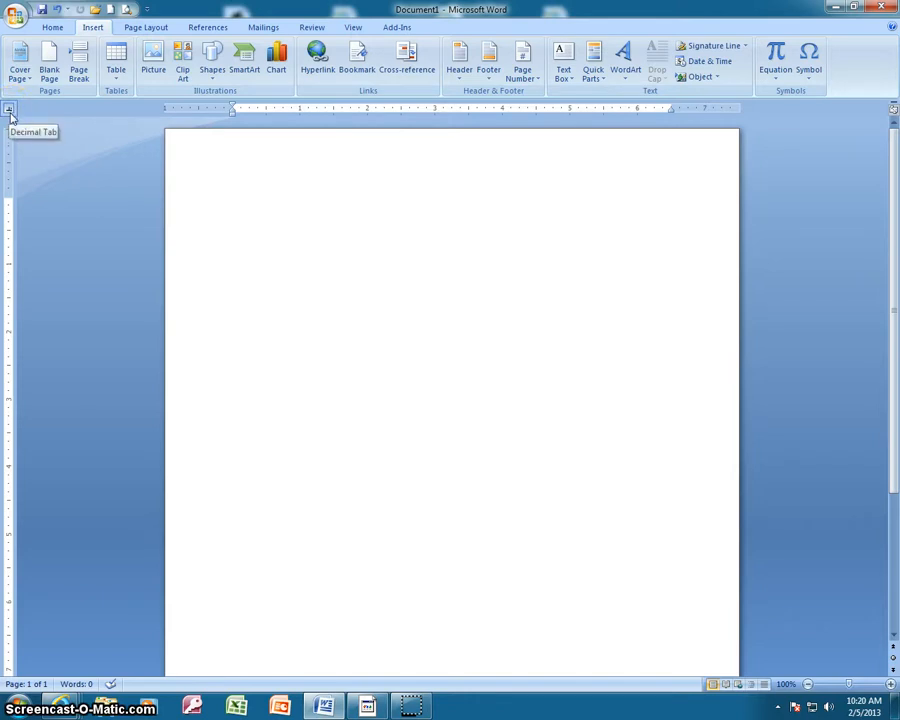
left_click(9, 110)
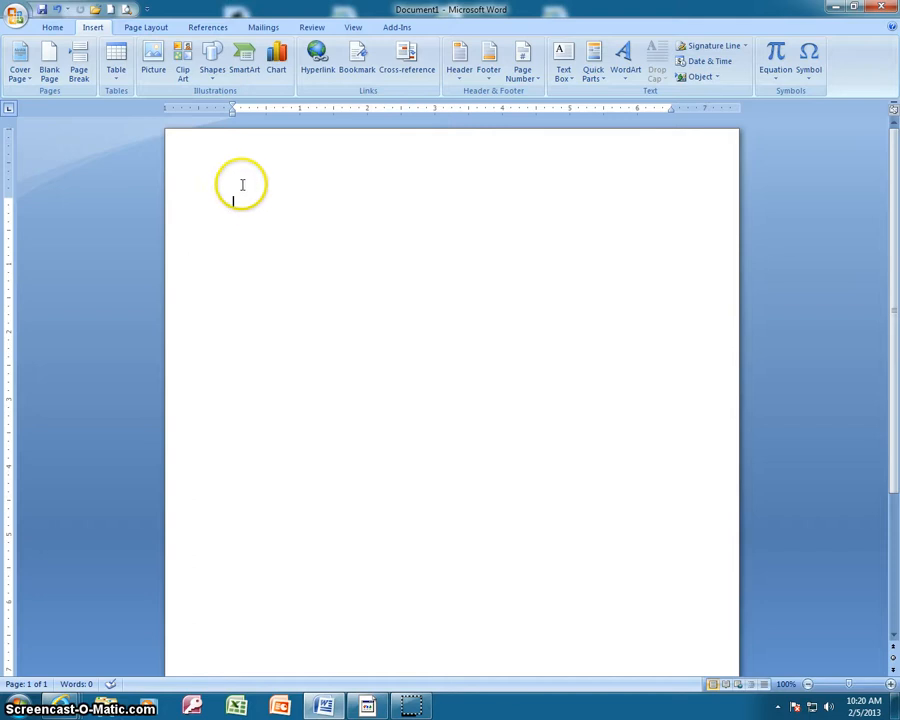
Add a left tab stop at 0.5", a right one at 6", a center one at 3" and a decimal one at 5"
left_click(267, 112)
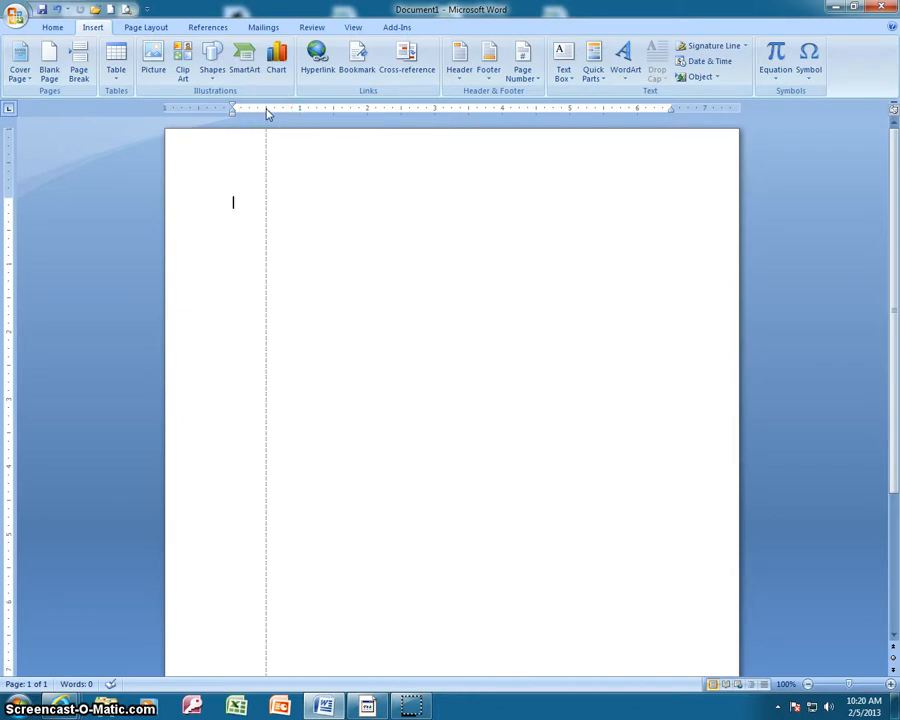
left_click(275, 113)
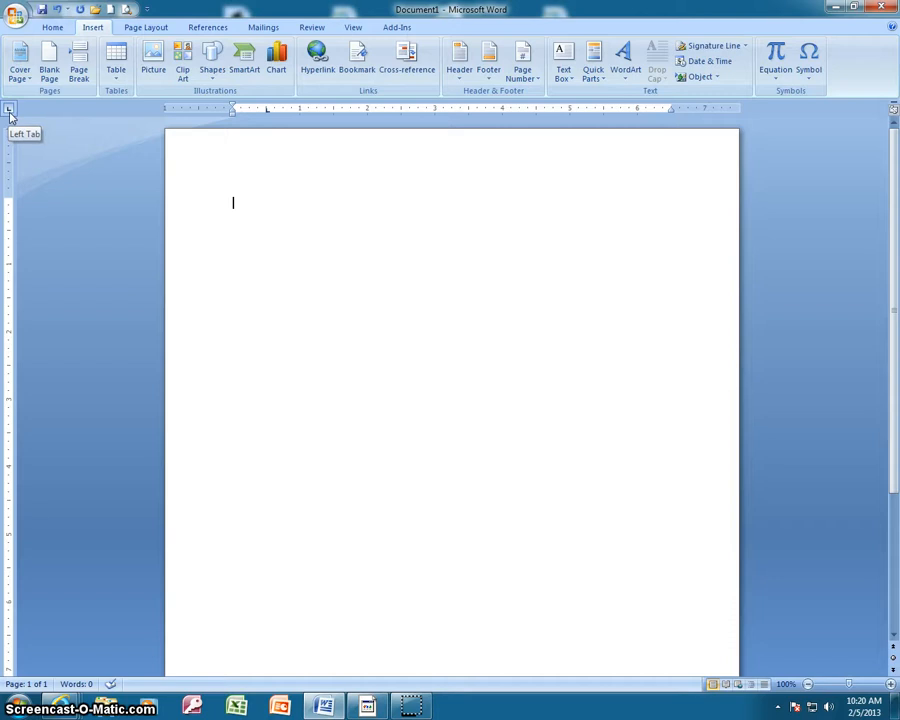
left_click(10, 112)
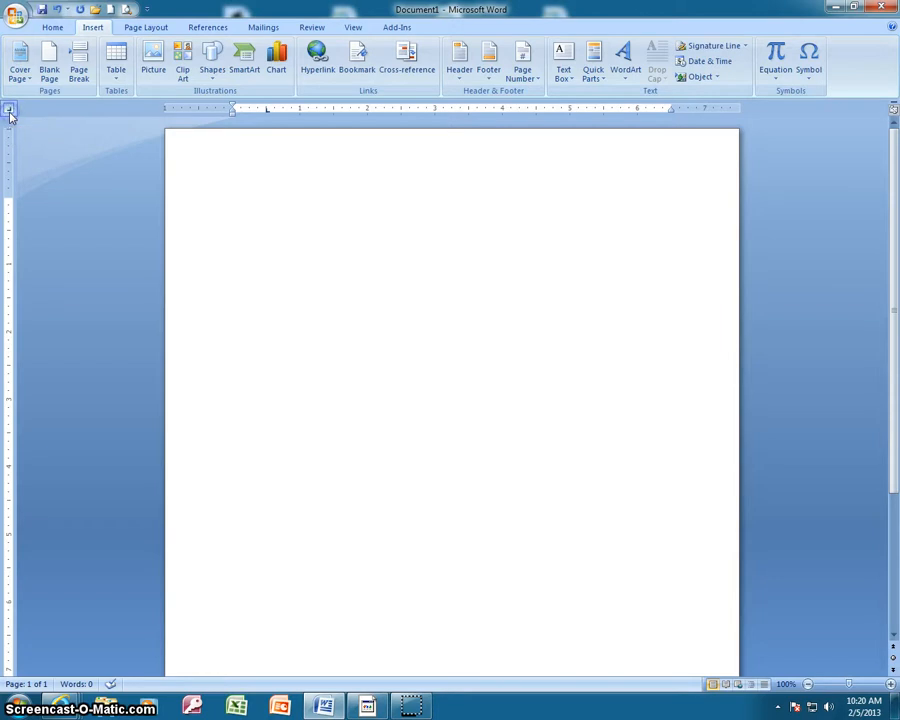
left_click(10, 112)
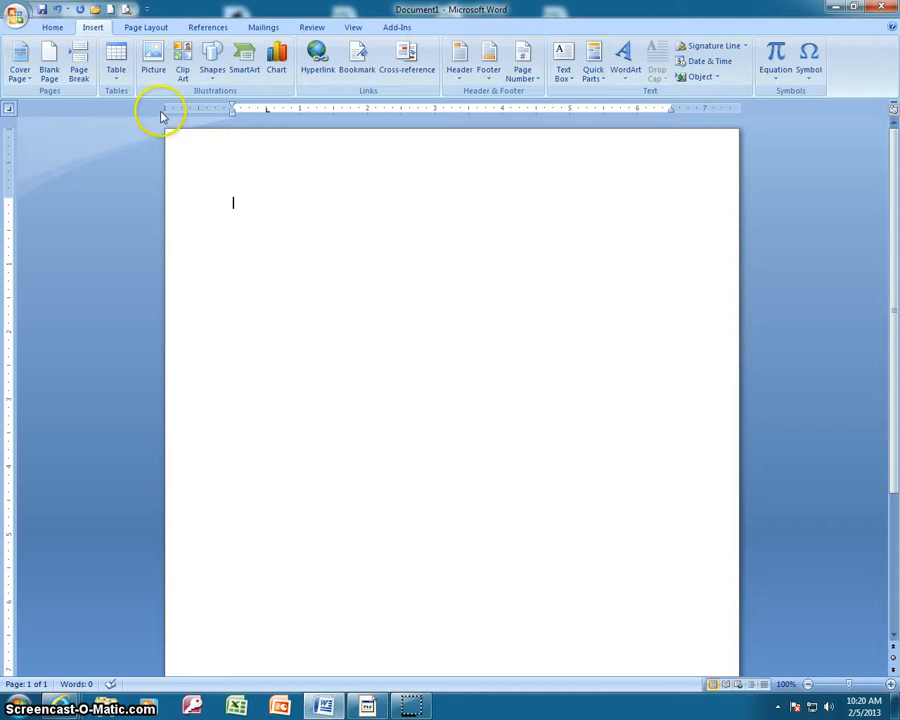
left_click(639, 111)
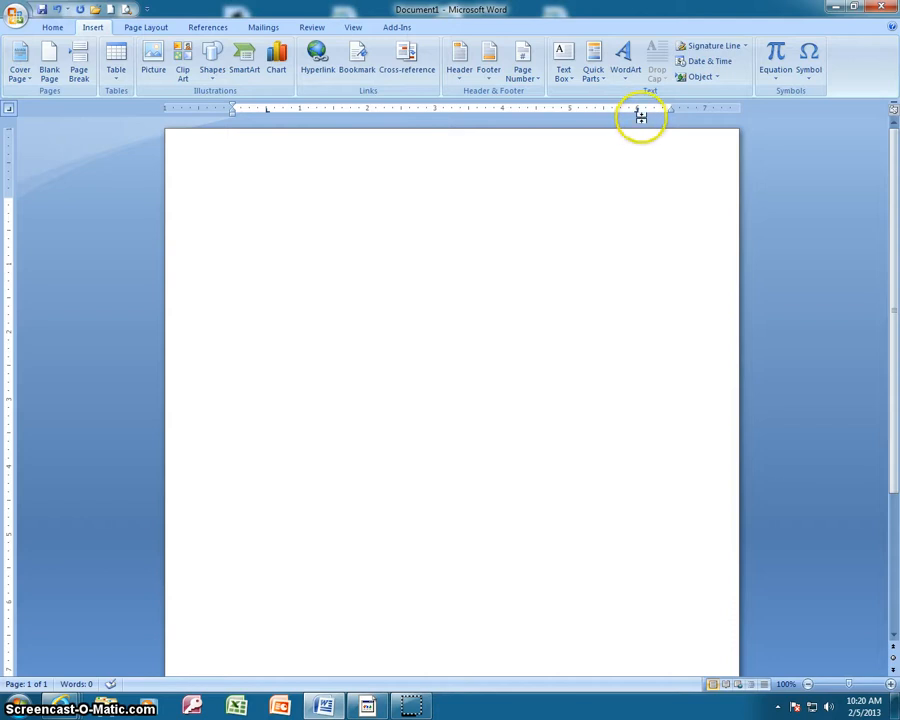
left_click(9, 110)
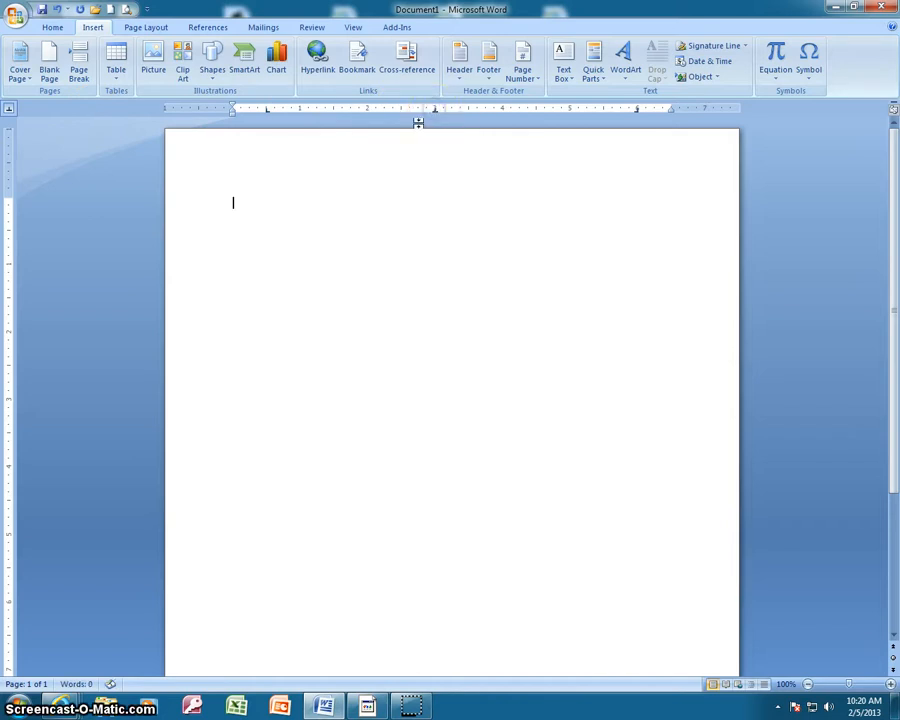
left_click(9, 110)
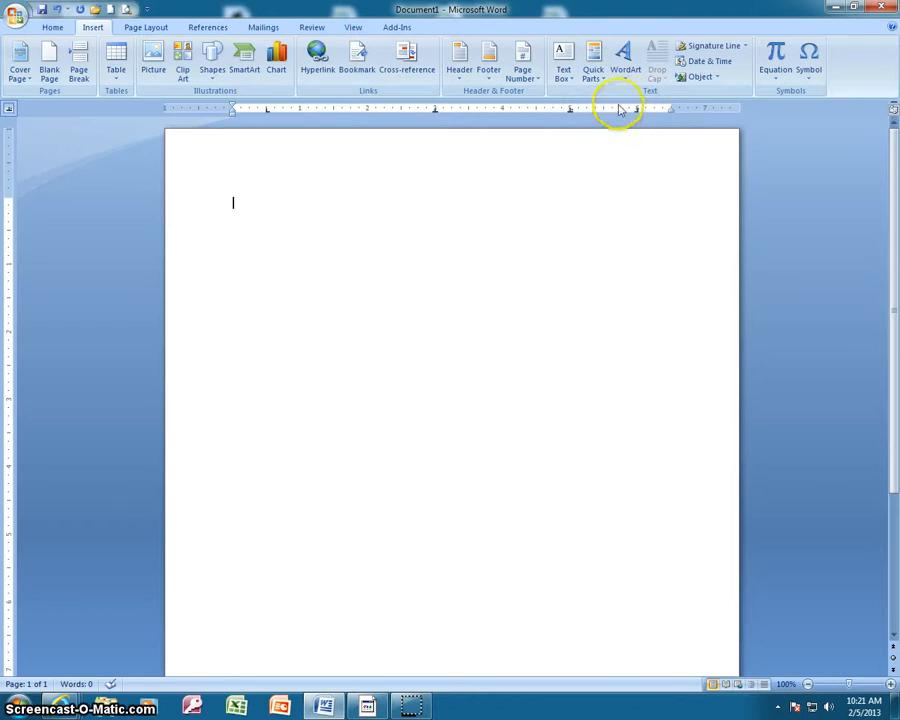
Review the alignment and leader settings of each tab stop in the Tabs dialog, keeping the settings as they are
double_click(267, 110)
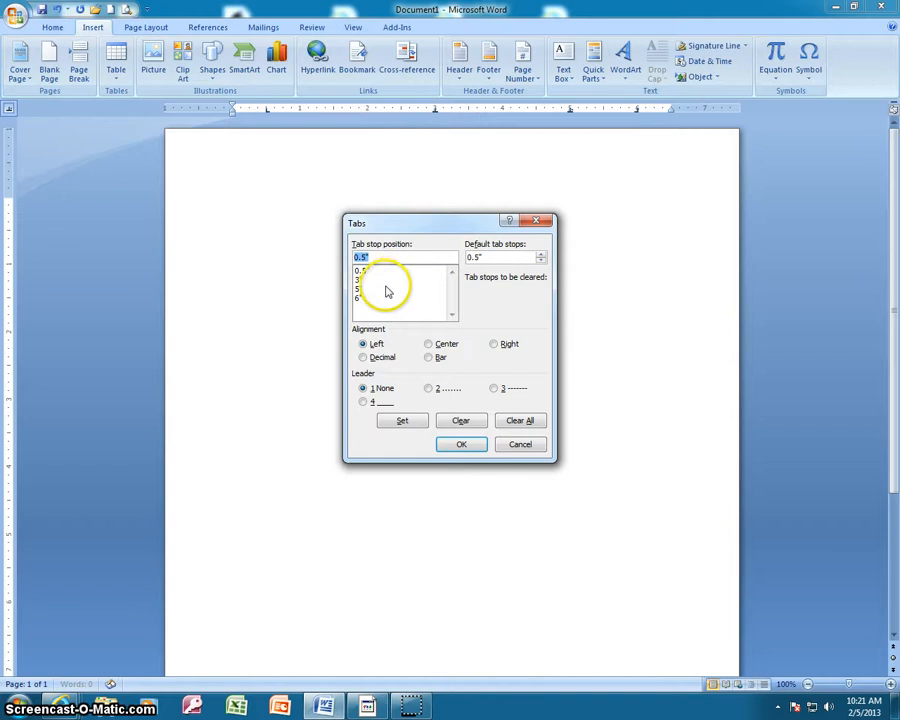
left_click(370, 273)
left_click(362, 281)
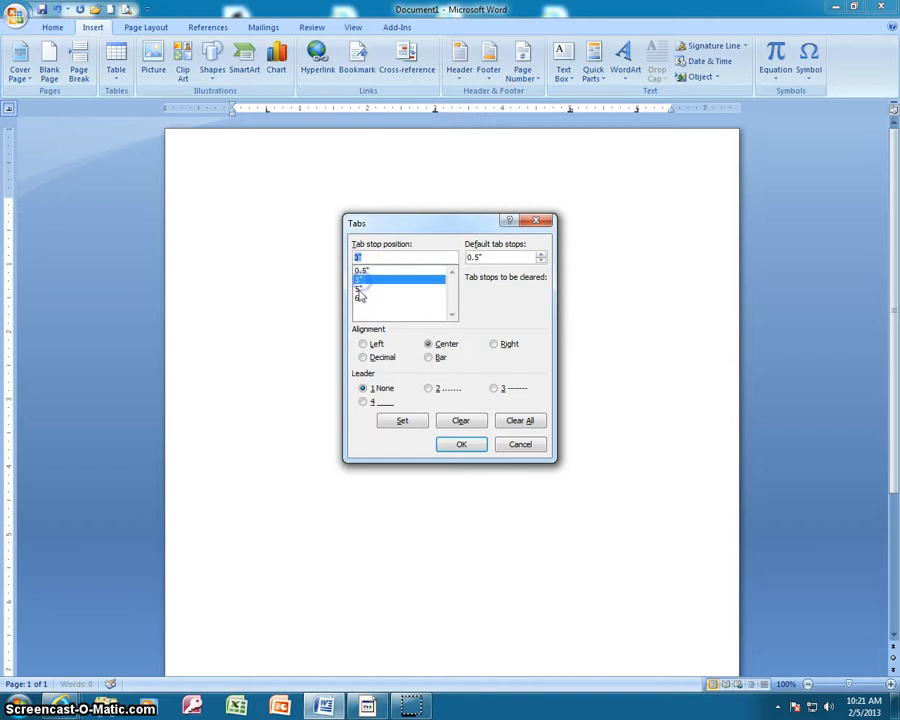
left_click(362, 289)
left_click(362, 298)
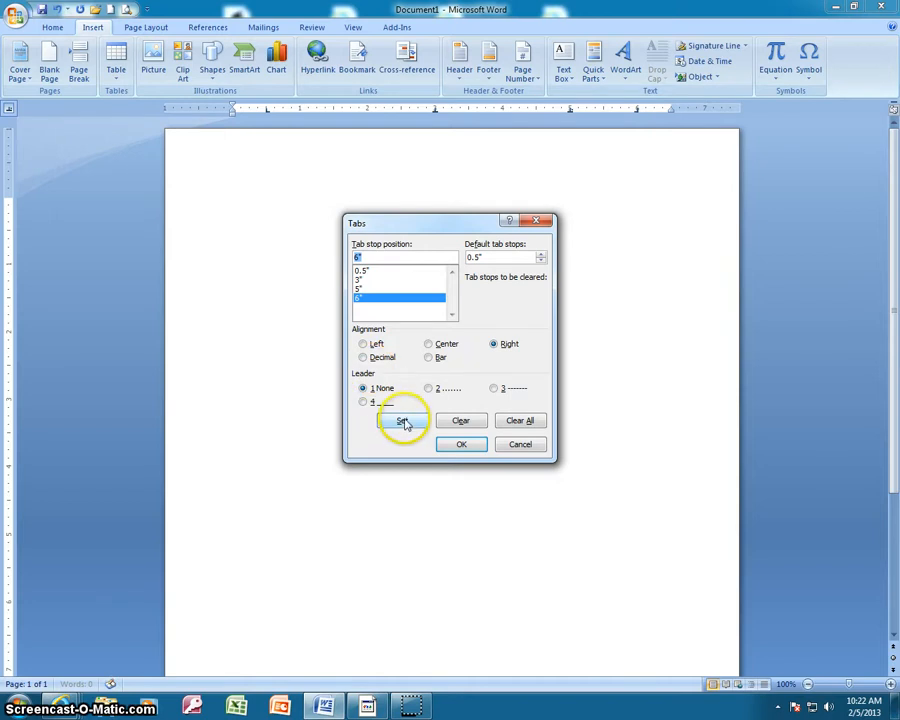
left_click(459, 444)
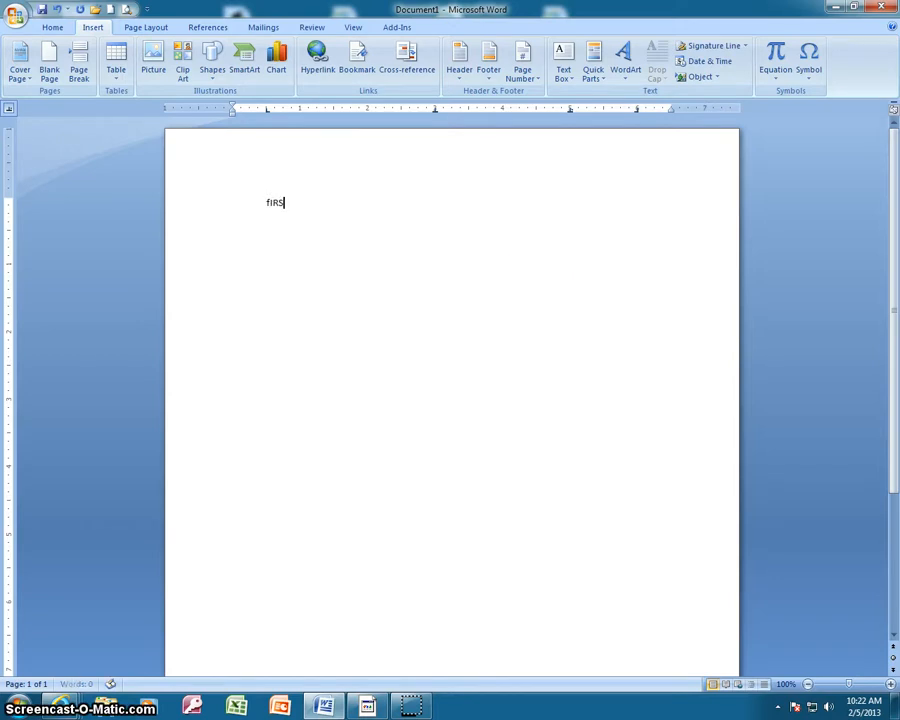
Enter the column headings "First Name" at the left tab stop and "Last Name" at the center tab stop
type("Fir")
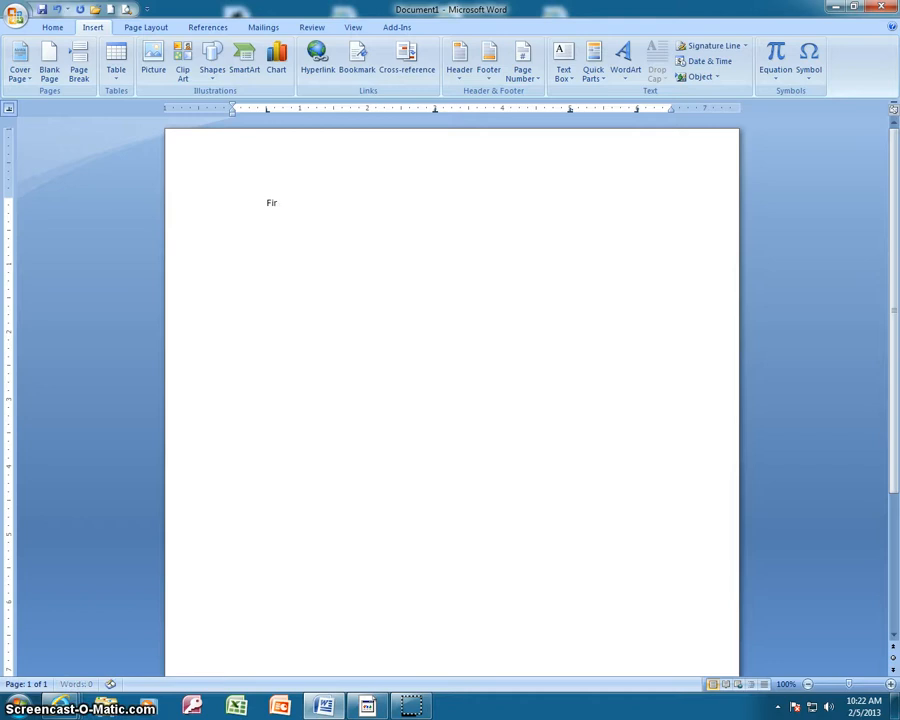
type("st Name")
key("Tab")
key("Tab")
key("Tab")
key("Tab")
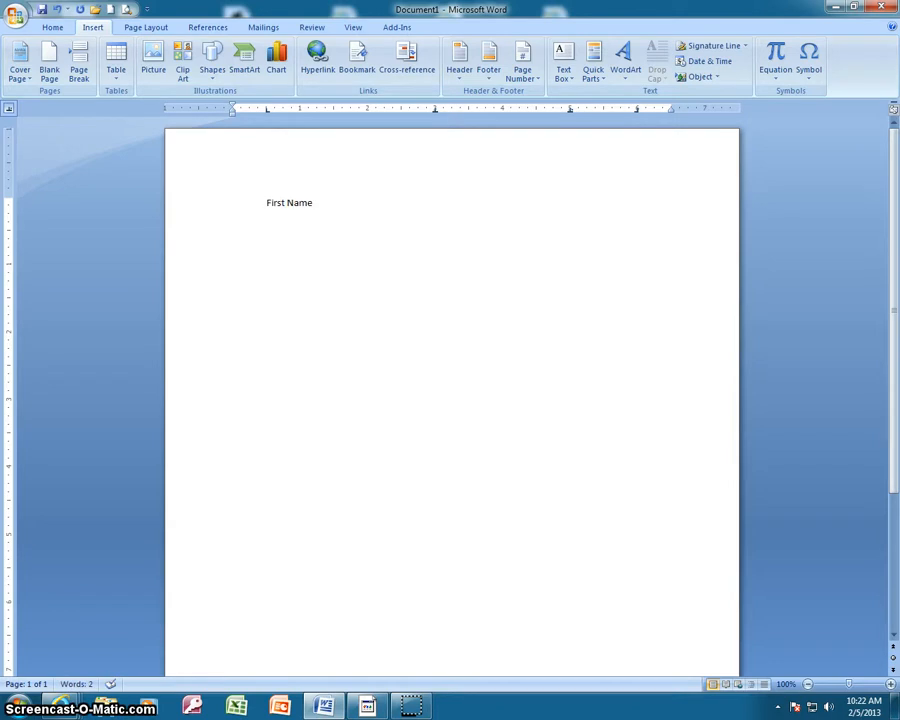
type("Last Name")
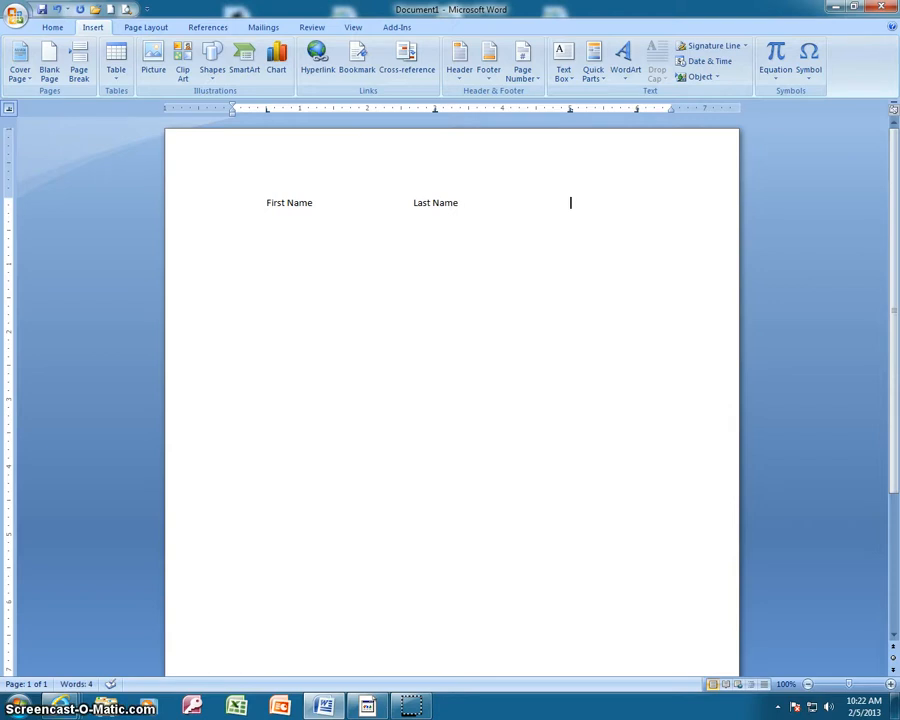
Add the headings "Dollars Owed" at the decimal tab stop and "Paid" at the right tab stop
type("llars W")
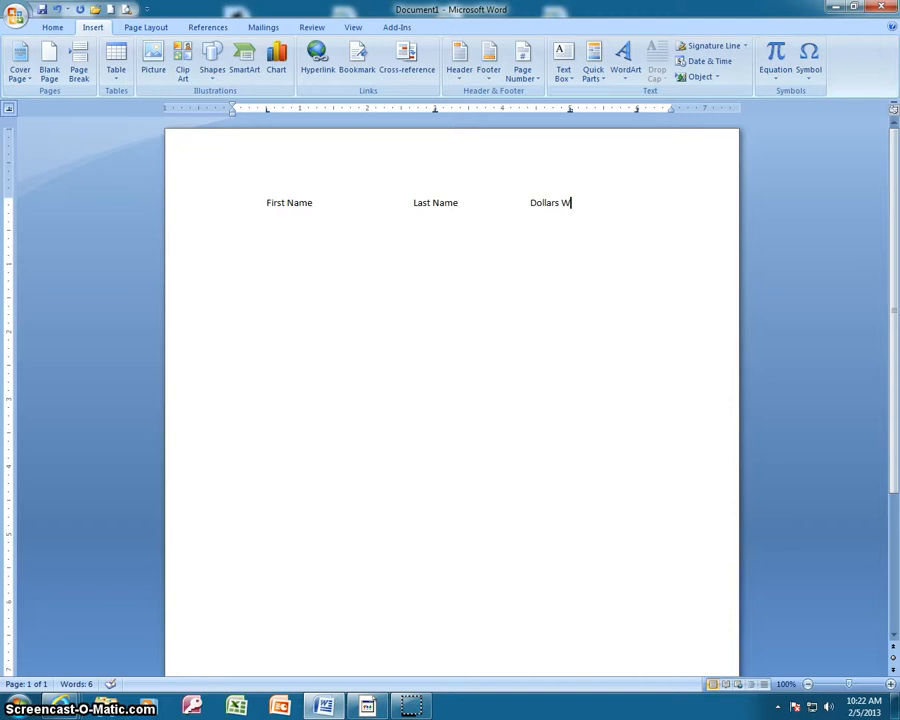
key("BackSpace")
type("Ow3")
key("BackSpace")
type("ed")
key("Tab")
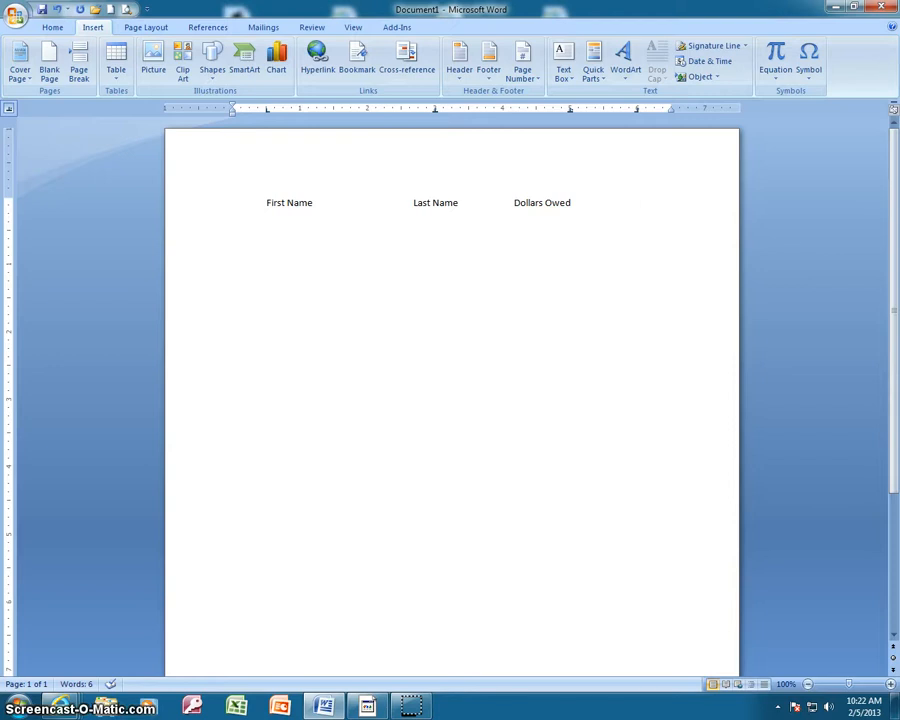
type("Paid")
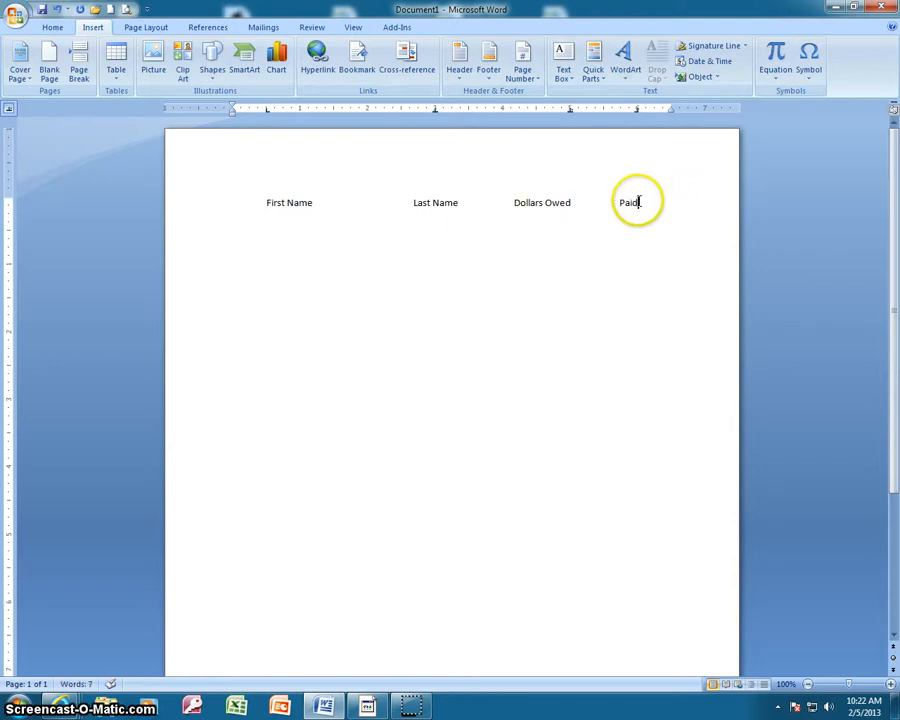
Underline the whole heading row and start a new line below it with underlining turned off
left_click_drag(632, 203, 241, 181)
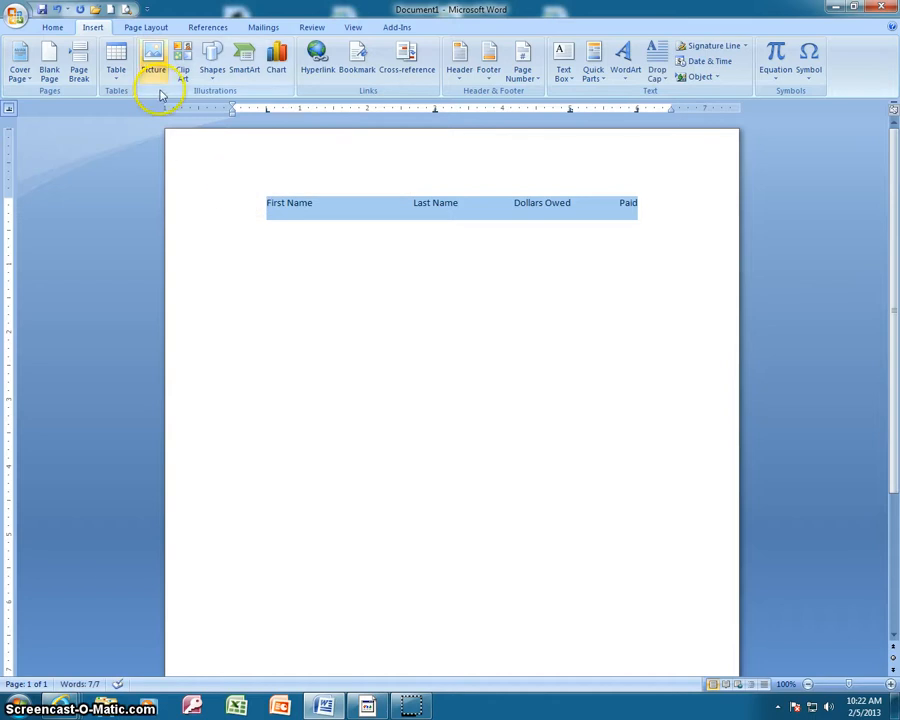
left_click(52, 27)
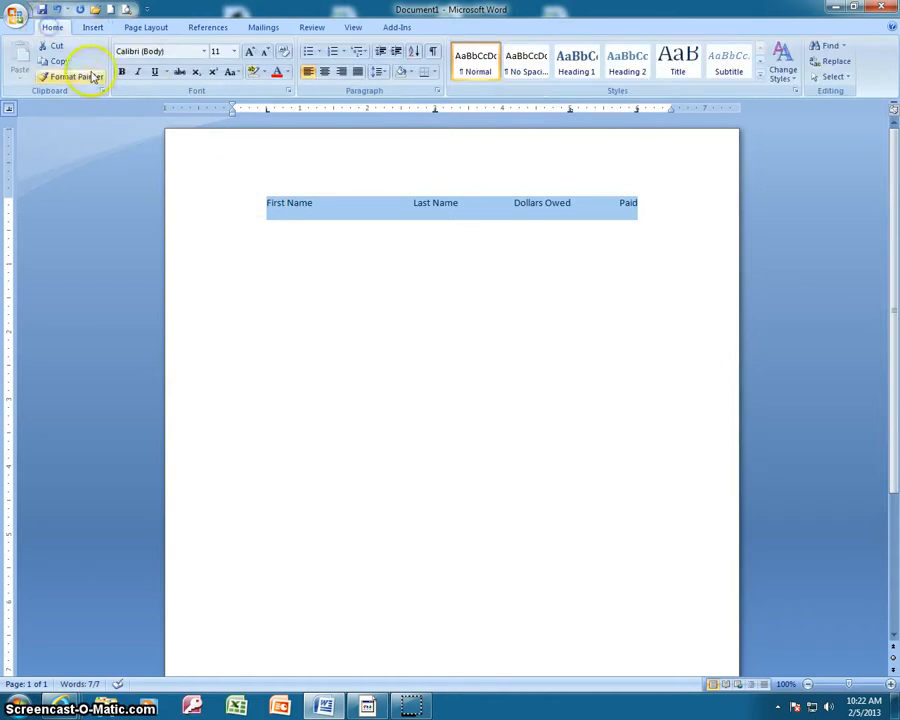
left_click(154, 71)
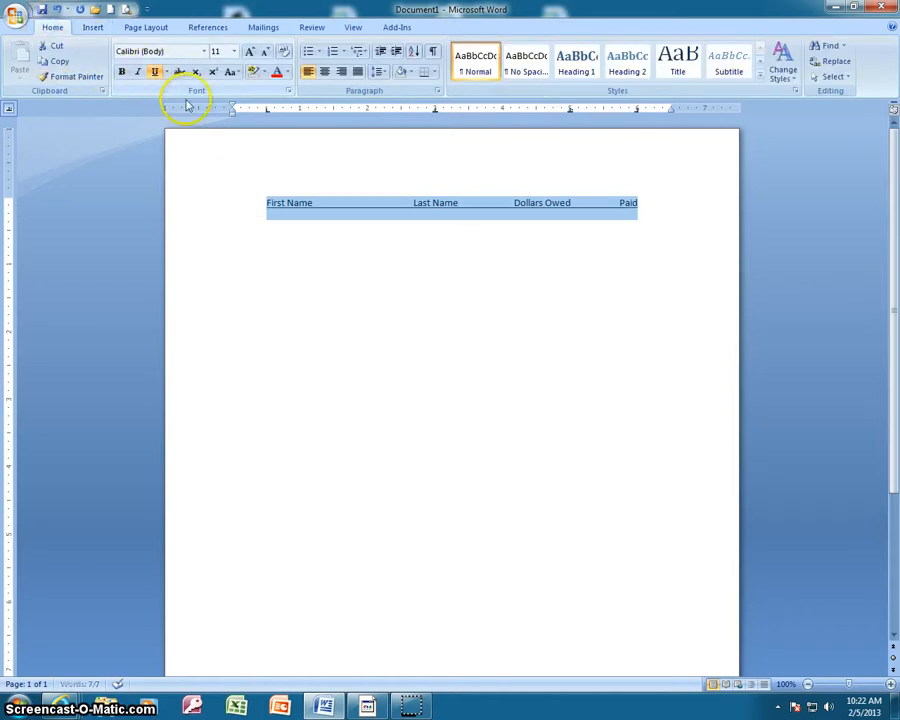
left_click(648, 202)
key("Return")
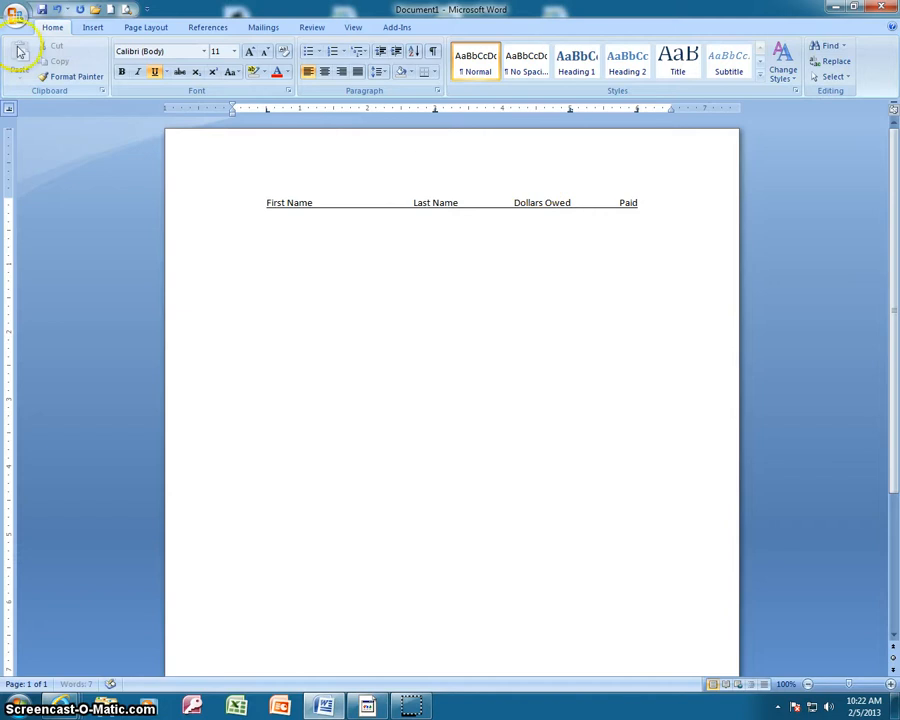
left_click(154, 72)
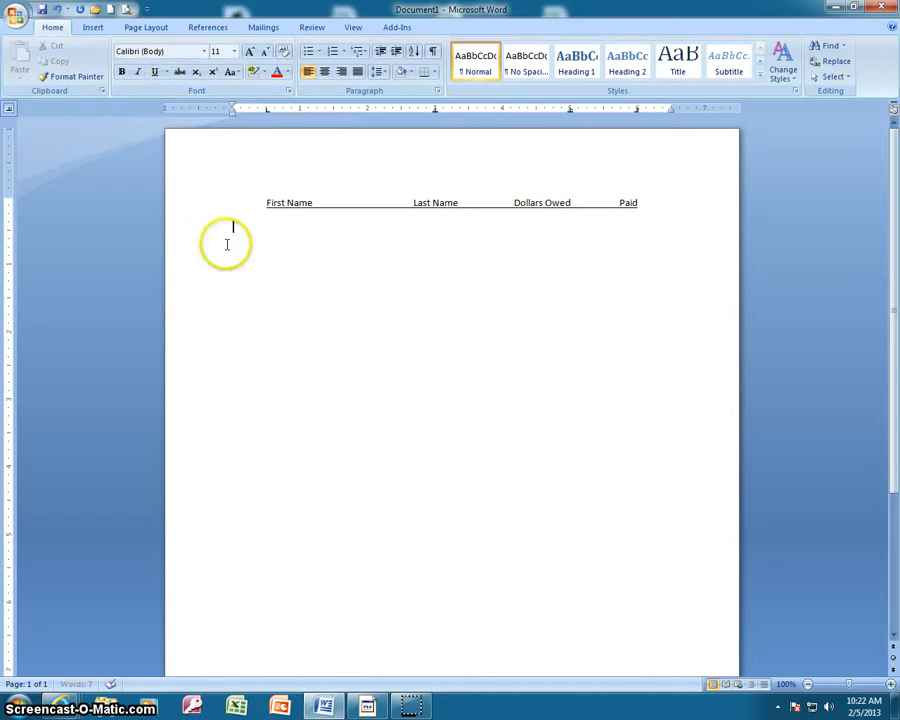
Fill the first data row with the person's first and last name, $25.73 owed and "Yes" for paid, each at its tab stop
key("Tab")
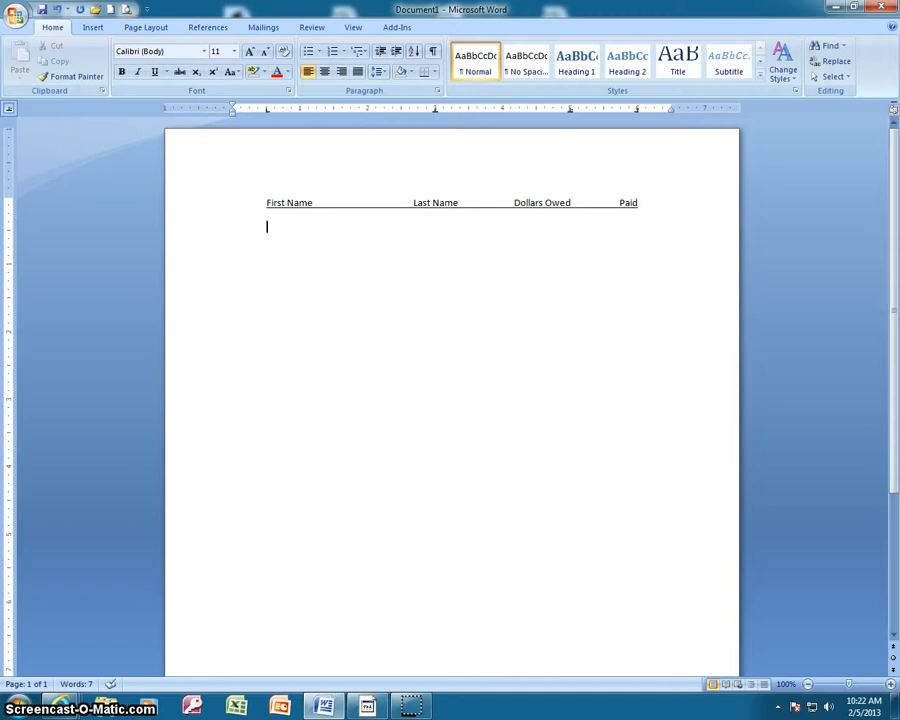
type("Julie")
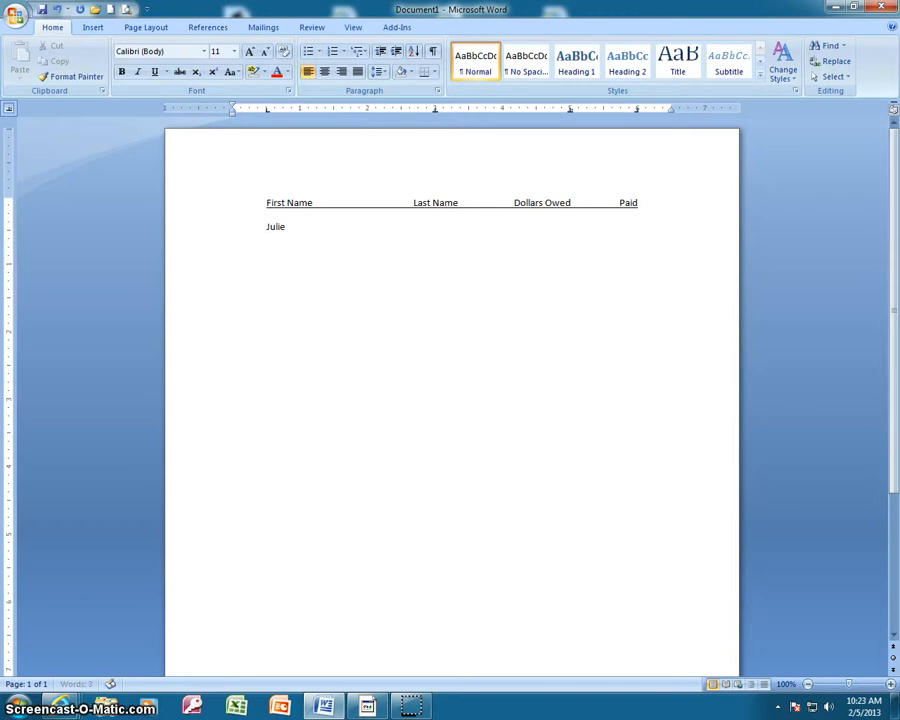
key("Tab")
type("Wo")
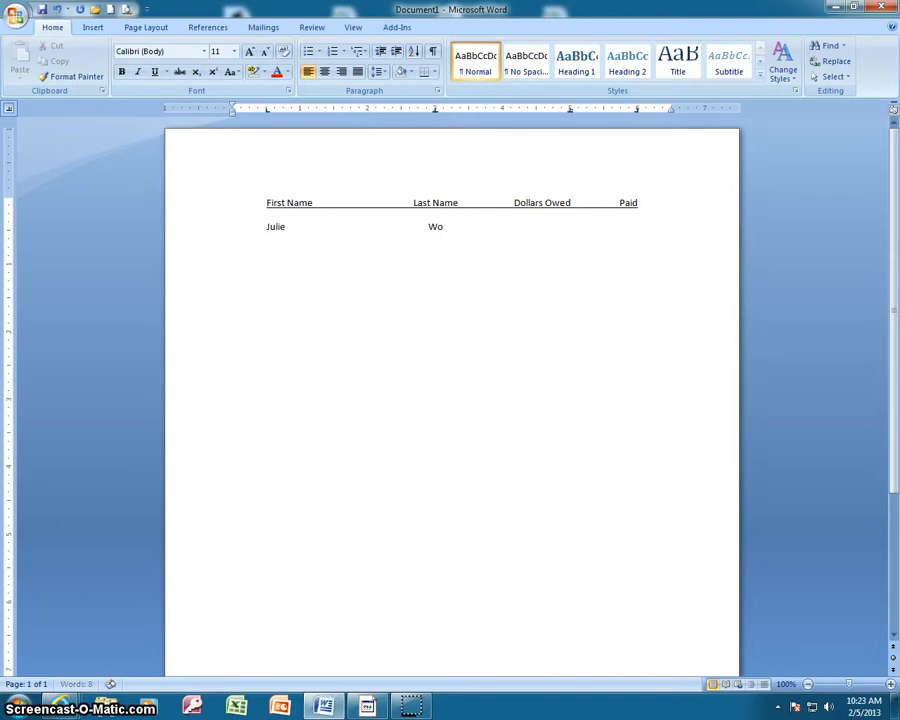
type("lner")
key("Tab")
type("$25.73")
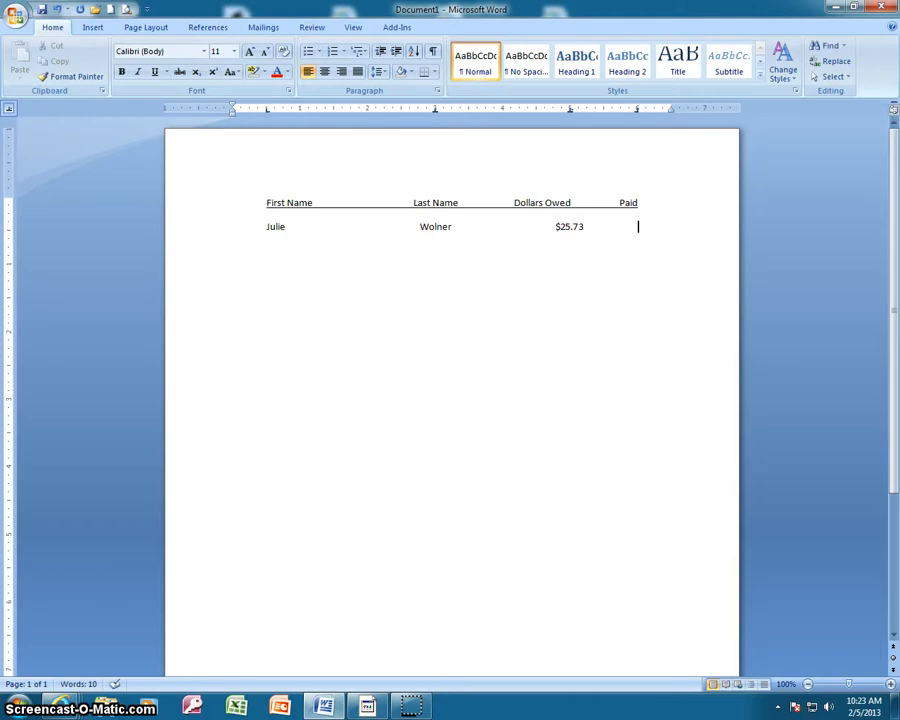
key("Tab")
type("Yes")
key("Return")
key("Return")
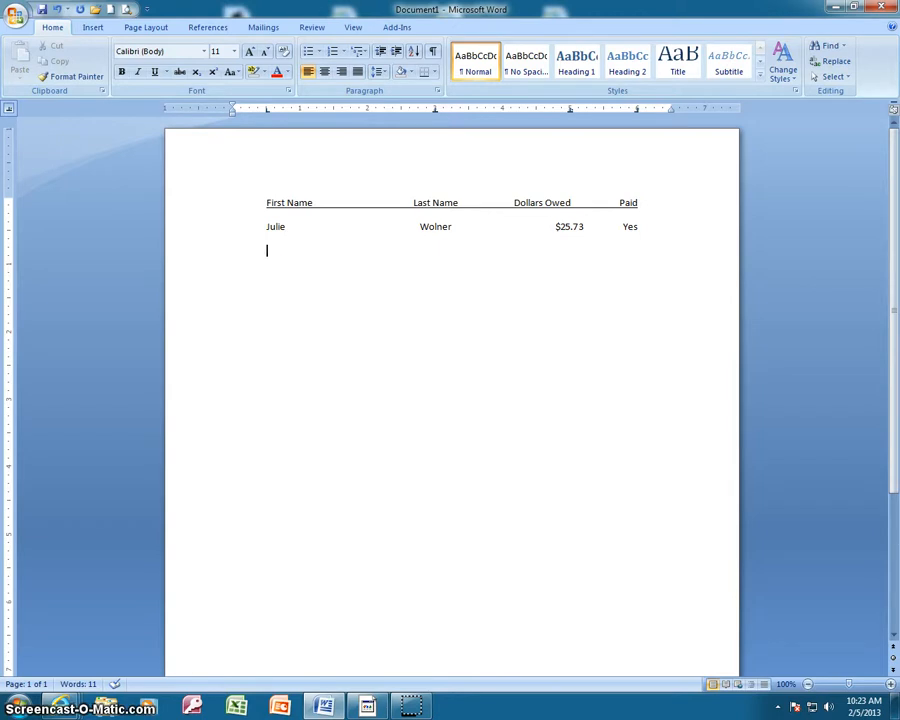
Fill the second data row with the person's first and last name, $3.73 owed and "Yes" for paid
type("Karen")
key("Tab")
type("Koester\t")
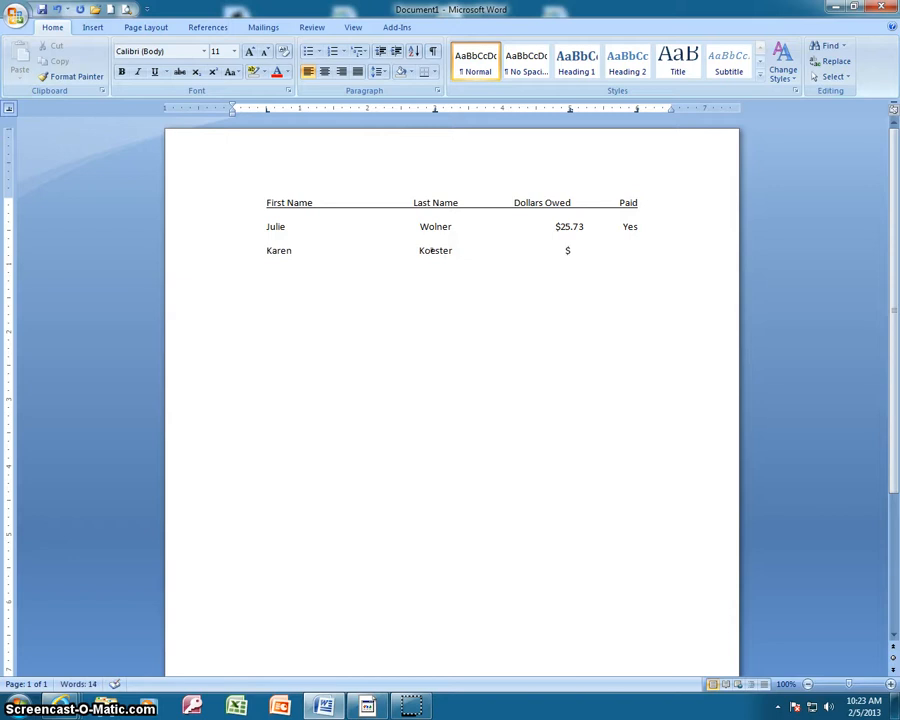
type("$3.73\tYes")
key("Return")
Fill the third data row with the person's first and last name, $475.23 owed and "No" for paid
type("John")
key("Tab")
type("Doe")
key("Tab")
type("$475.23")
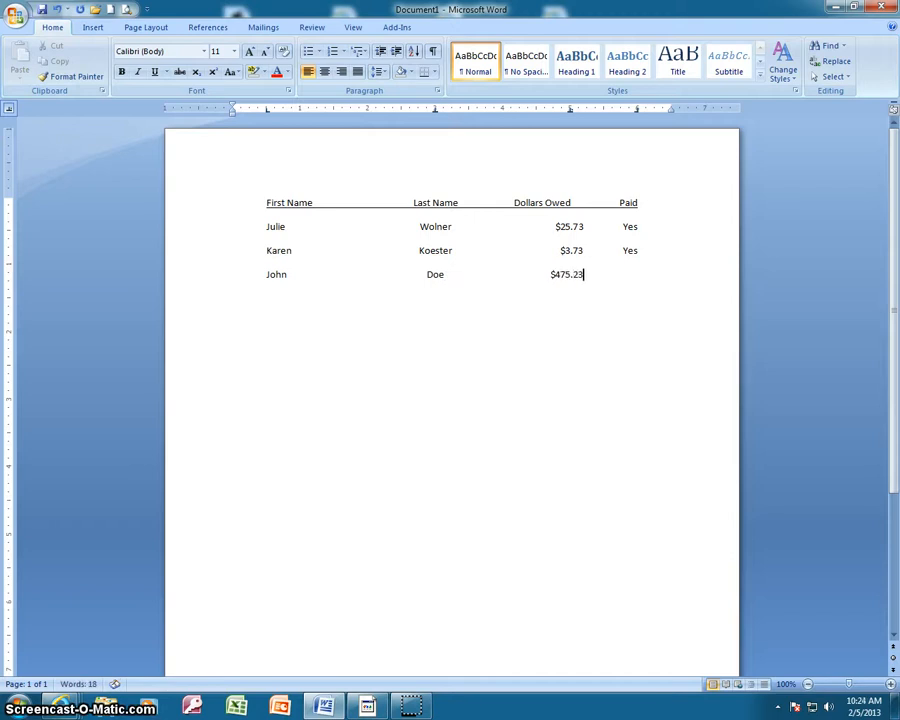
key("Tab")
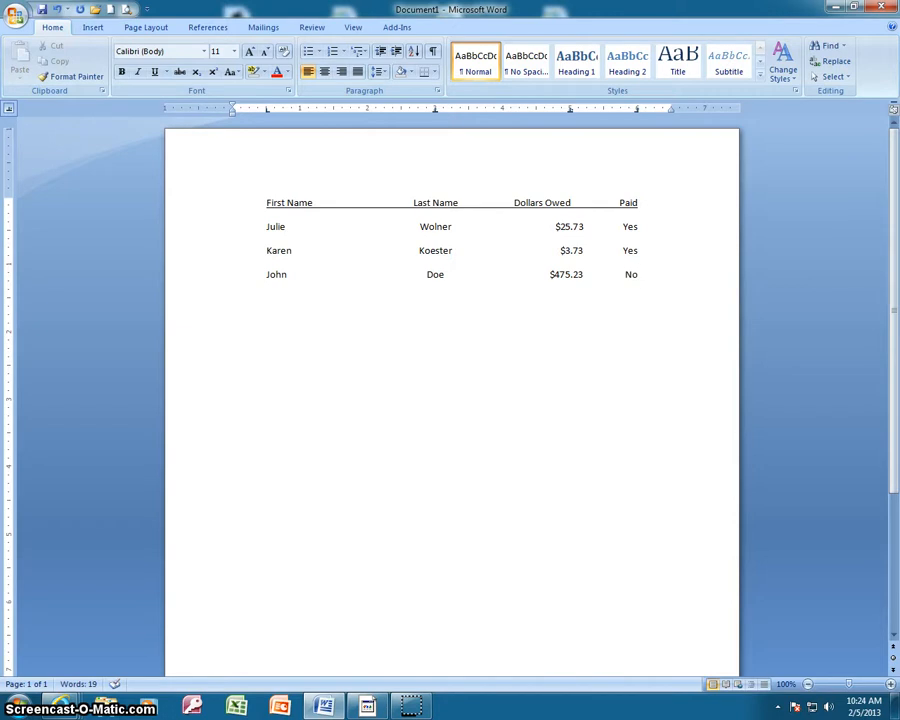
Fill the fourth data row with the person's first and last name, $4,000.68 owed and "No" for paid
key("Return")
type("Joel")
key("Tab")
type("Lee")
key("Tab")
type("$")
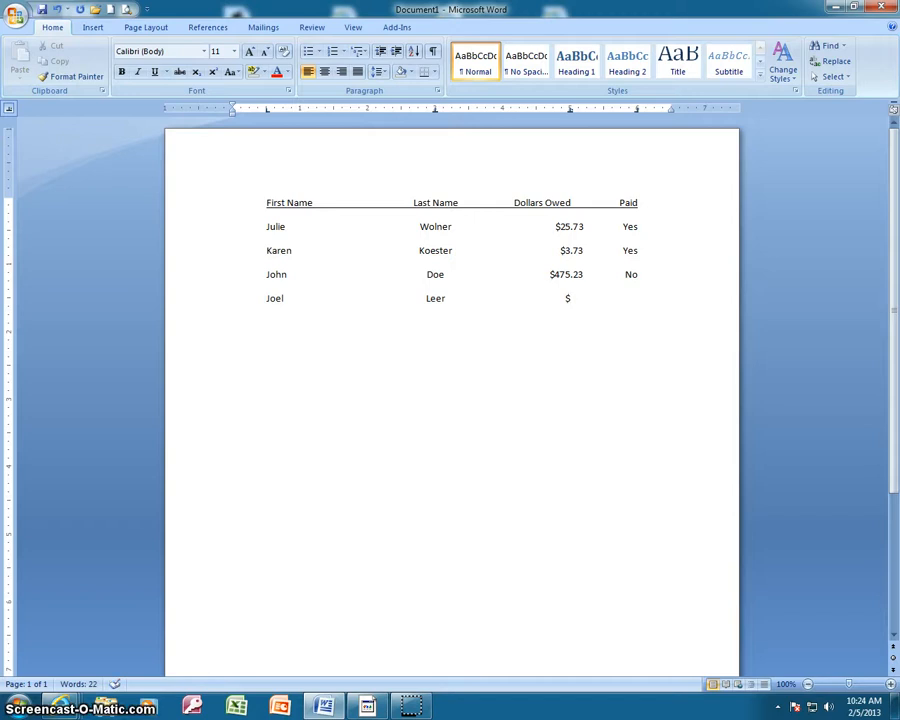
type("4,000.")
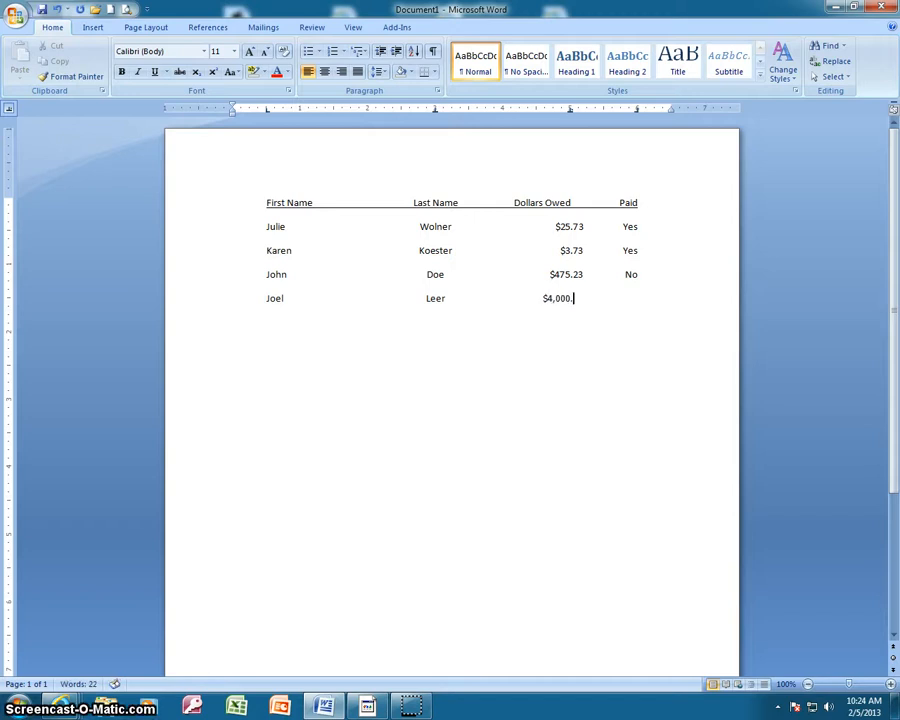
type("68")
key("Tab")
type("No")
key("Return")
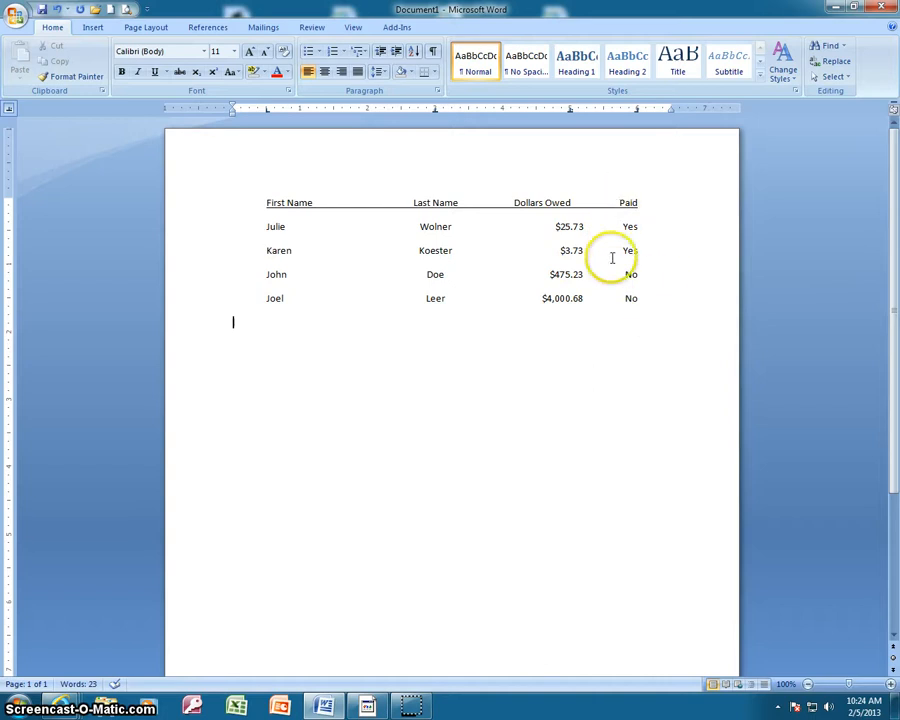
Start a new line after a blank one below the list and remove its center and decimal tab stops at 3" and 5"
left_click(640, 318)
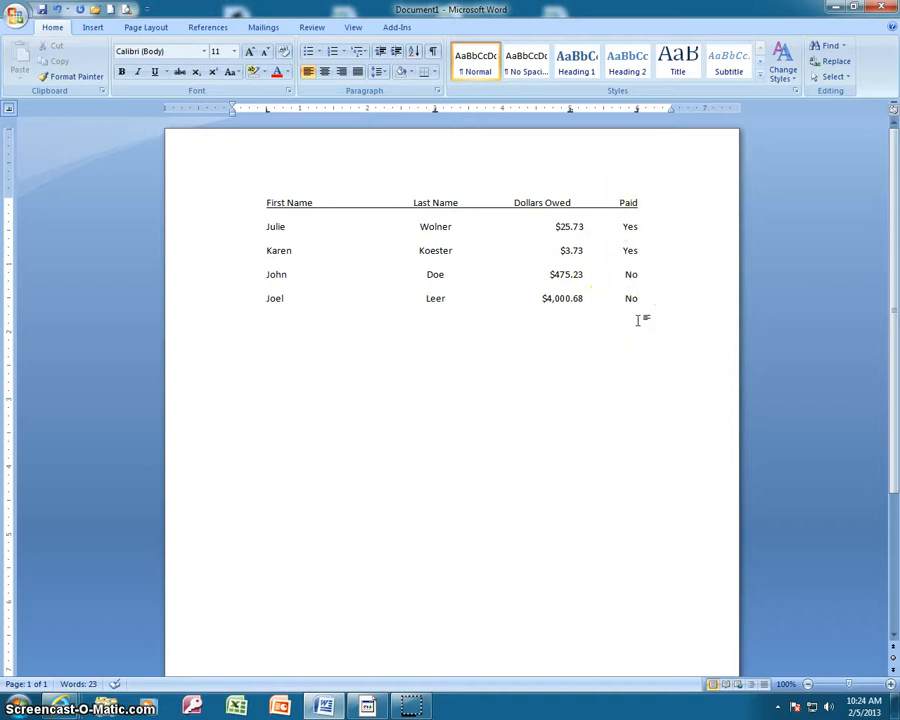
key("Return")
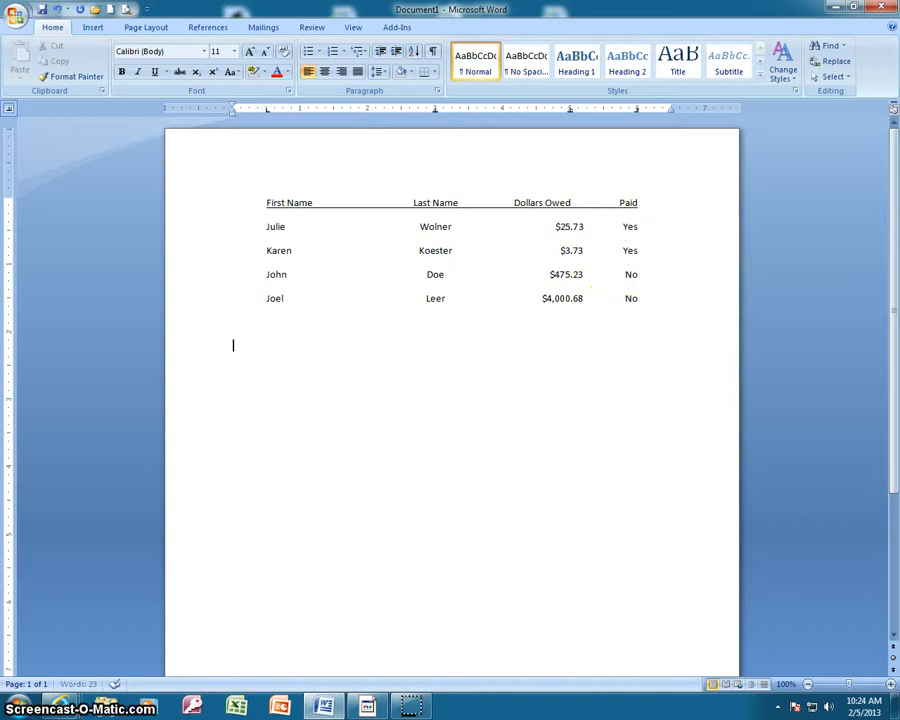
left_click(606, 320)
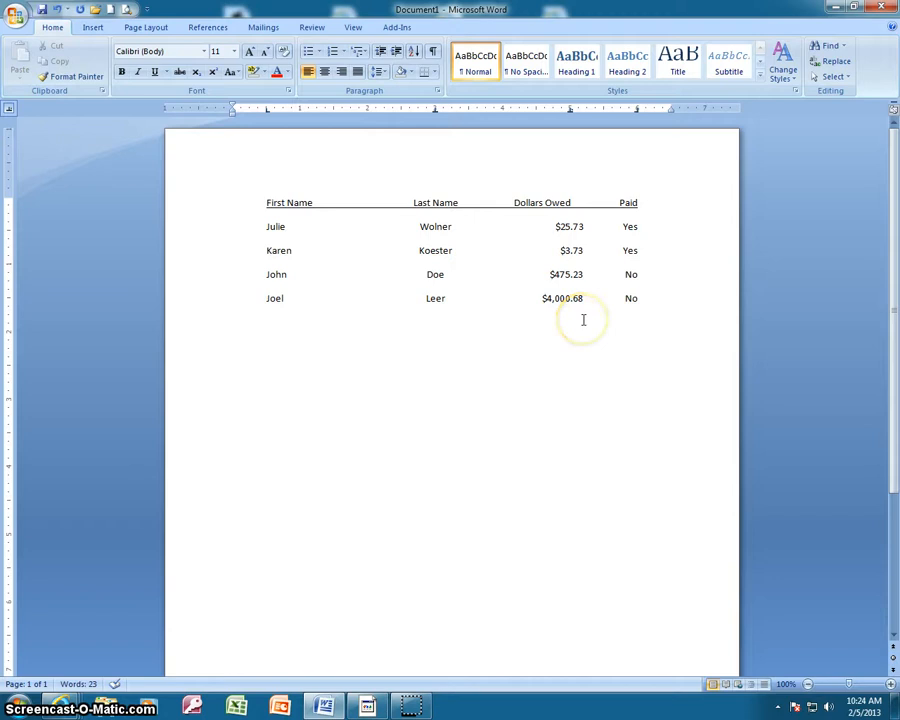
left_click(434, 116)
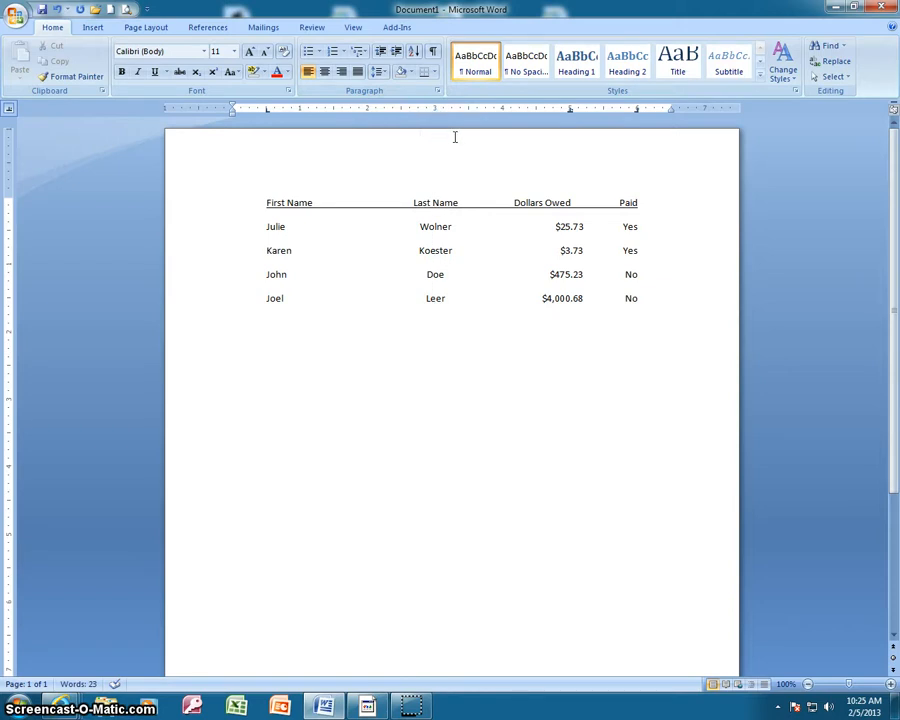
left_click(570, 110)
left_click(638, 112)
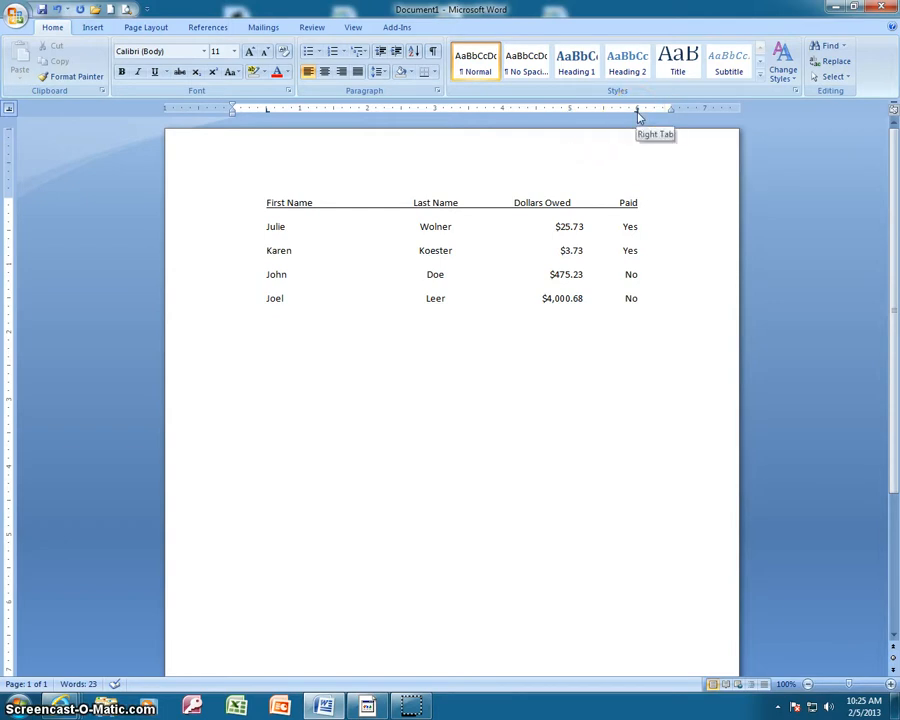
Give the right tab stop at 6" the dotted leader (option 2)
double_click(638, 112)
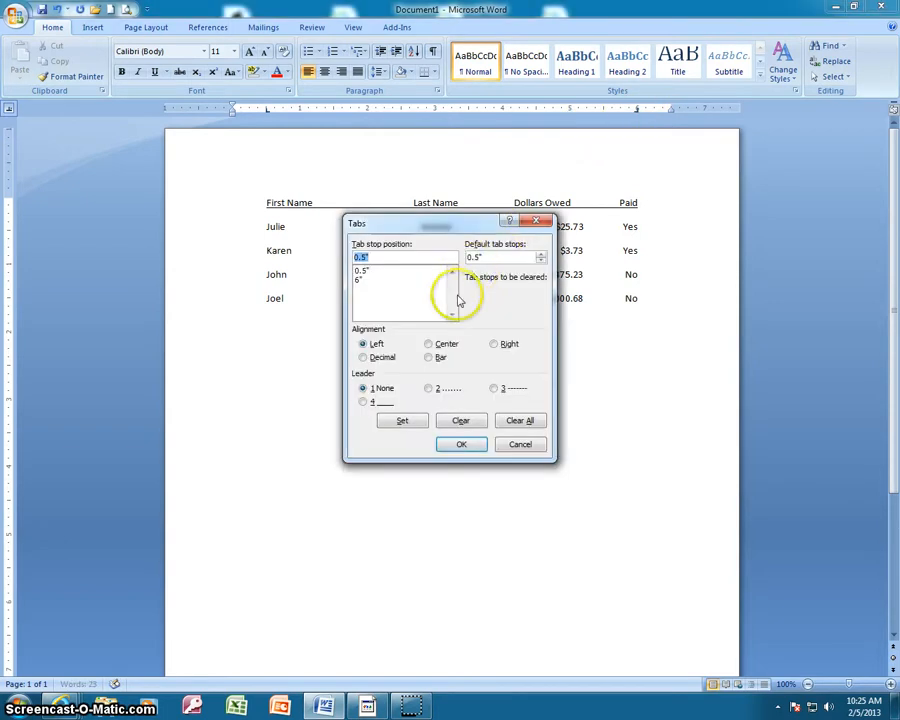
left_click(370, 280)
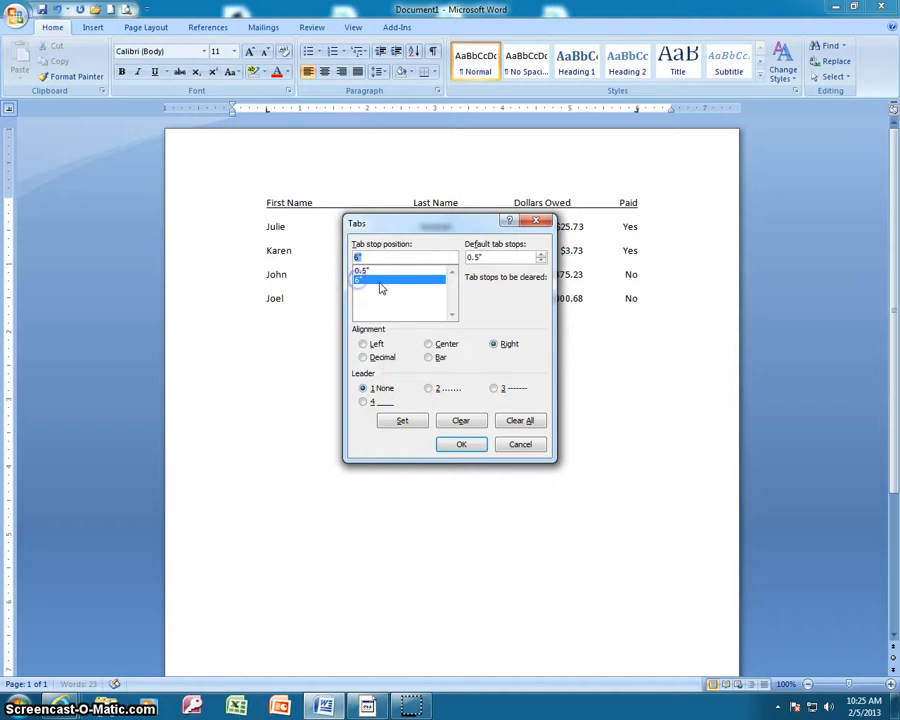
left_click(429, 389)
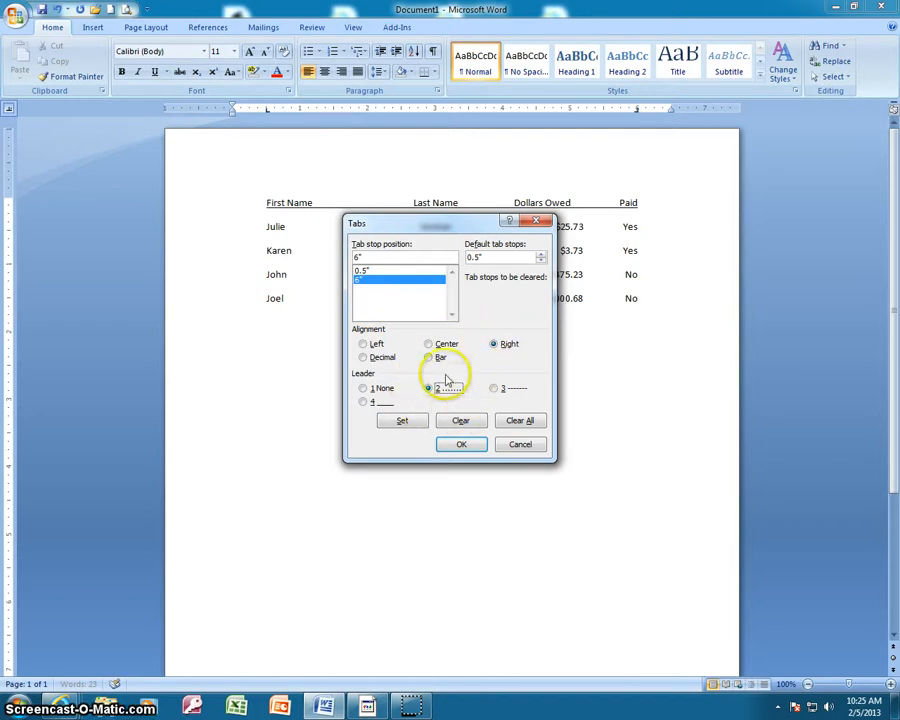
left_click(401, 420)
left_click(460, 444)
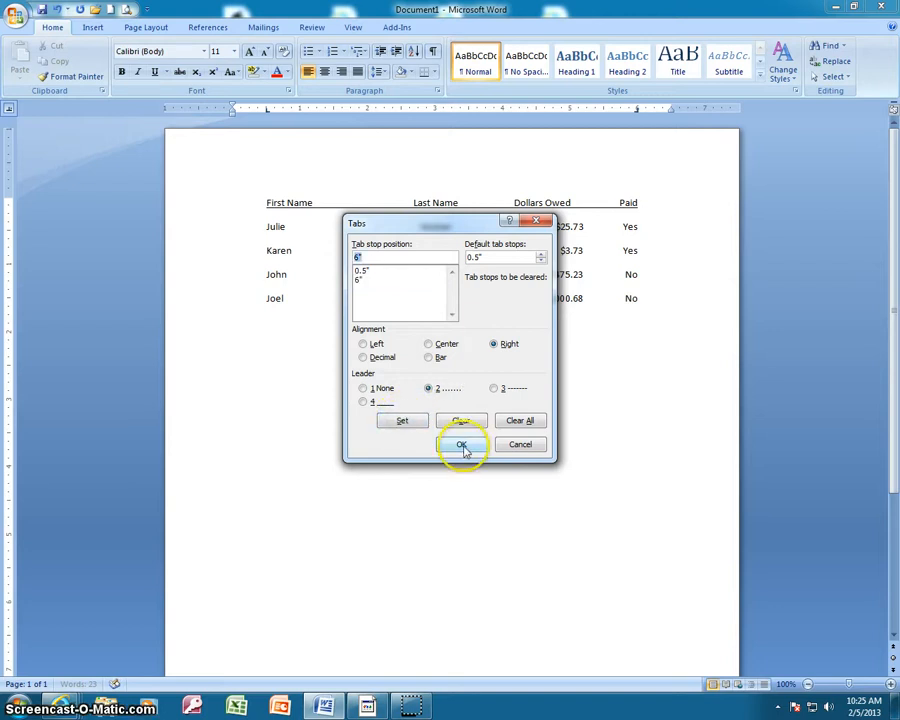
left_click(438, 458)
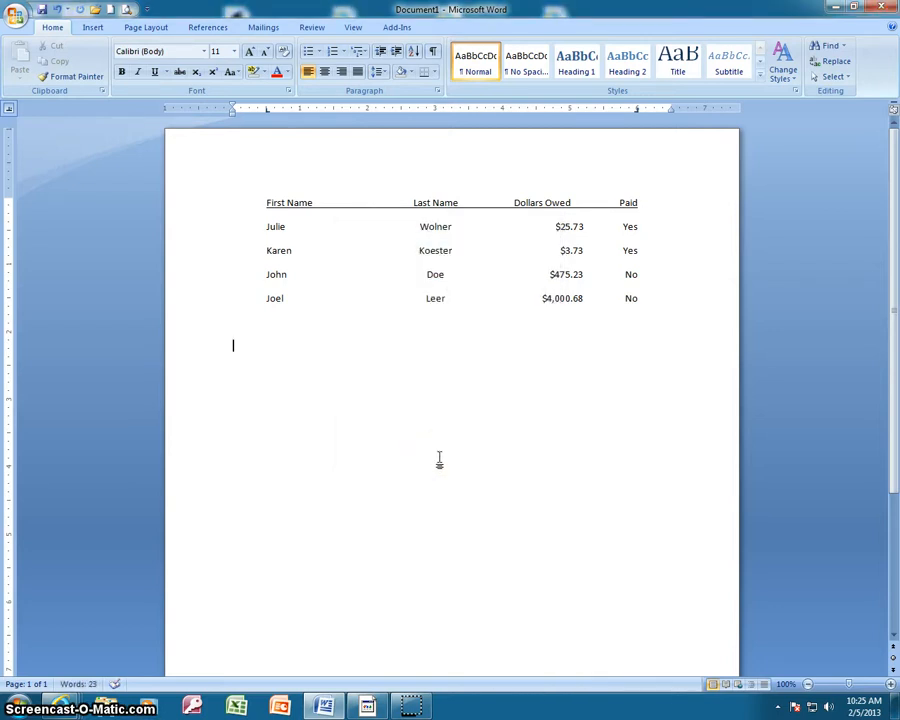
Enter a dot-leader contents list with Chapter 1 on page 1, Chapter 2 on page 3 and Chapter 3 on page 5
type("Chapter 1")
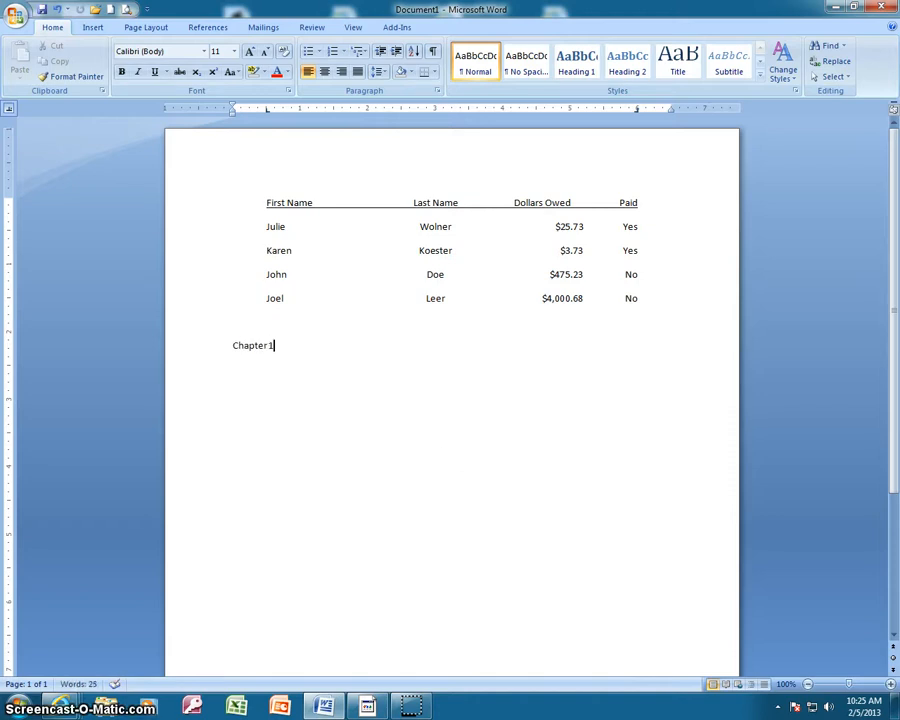
key("Tab")
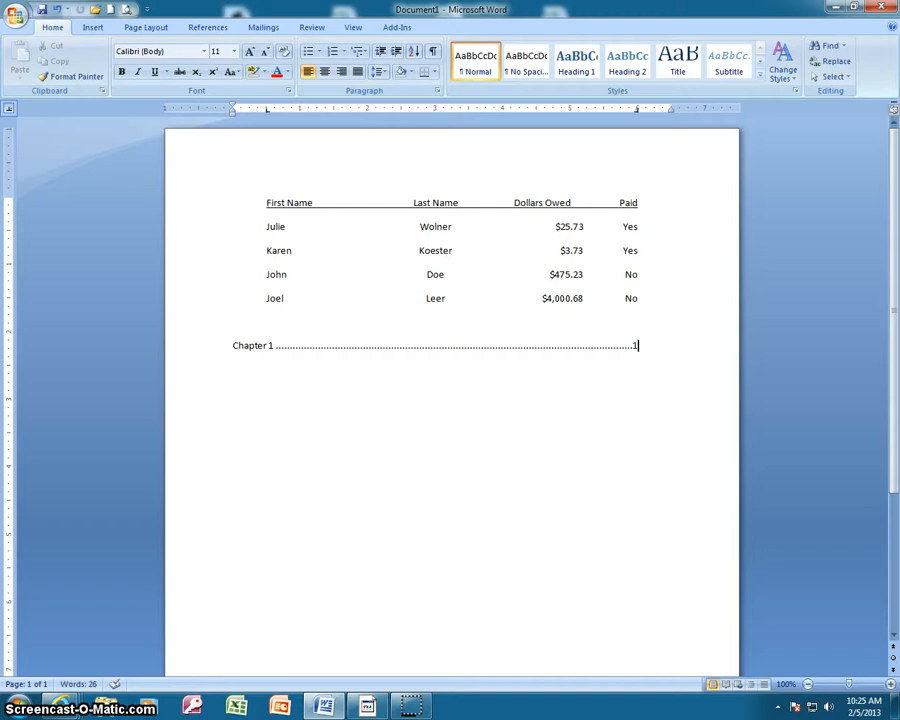
type("Chapter 2")
key("Tab")
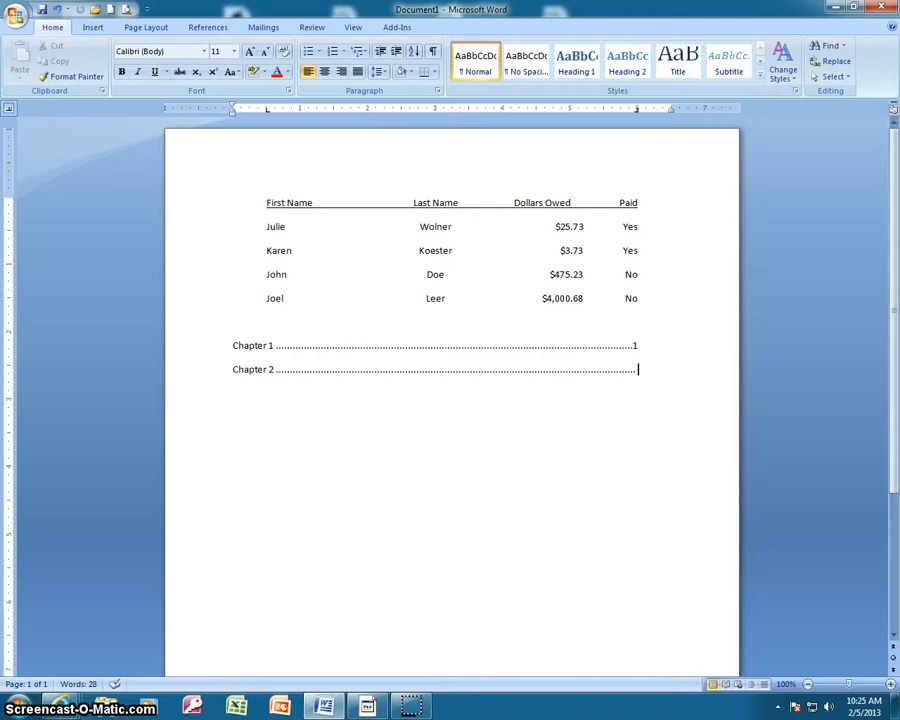
type("ter 3")
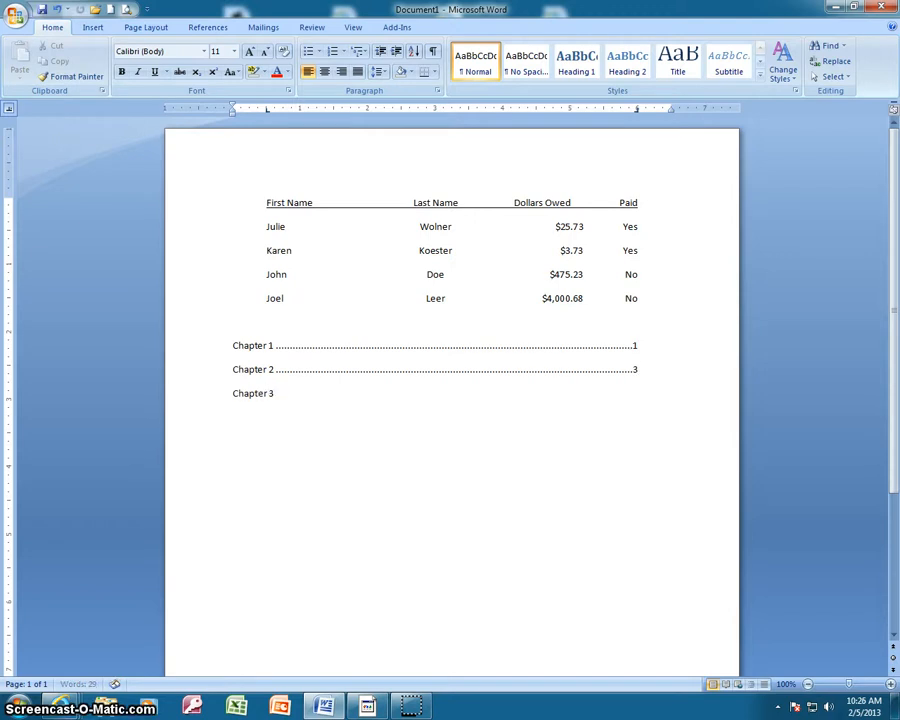
key("Tab")
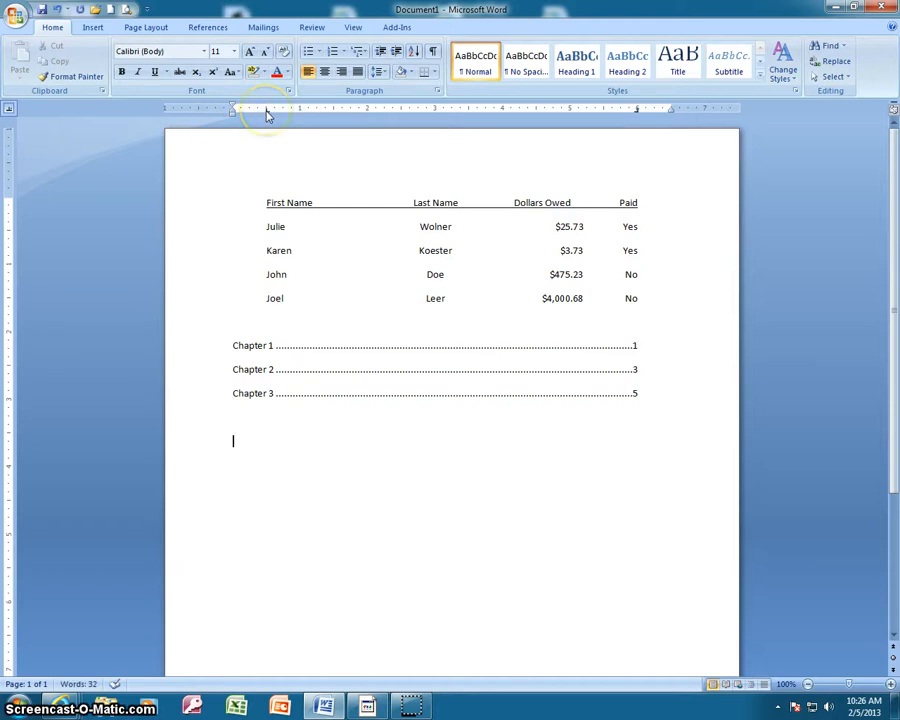
Remove the 0.5" and 6" tab stops below the chapter list and enter Apples, Oranges, Bananas and Grapes on separate lines
left_click_drag(266, 111, 265, 133)
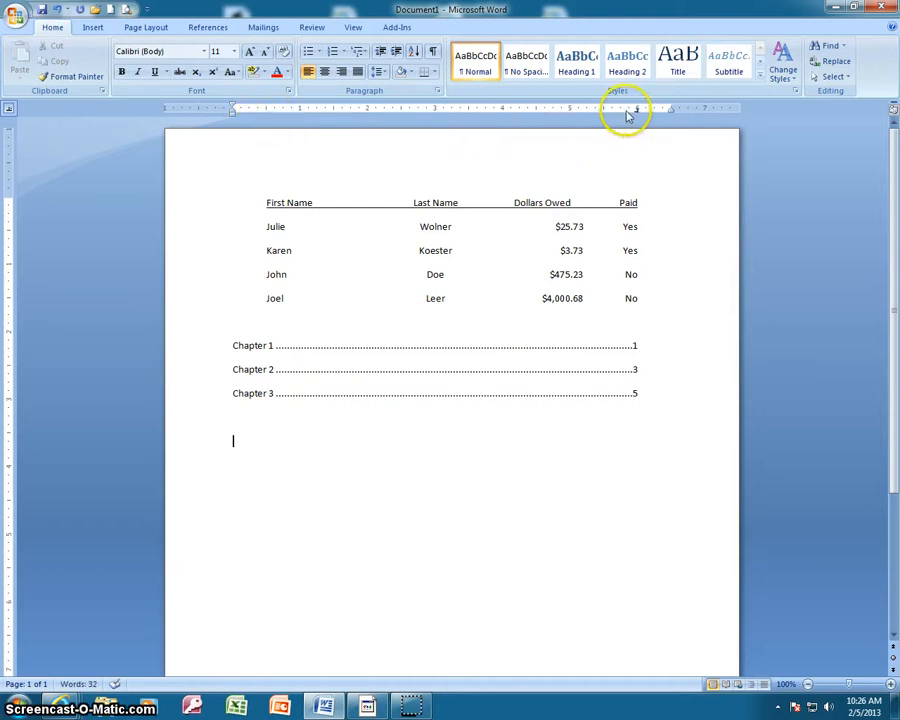
left_click_drag(636, 111, 635, 145)
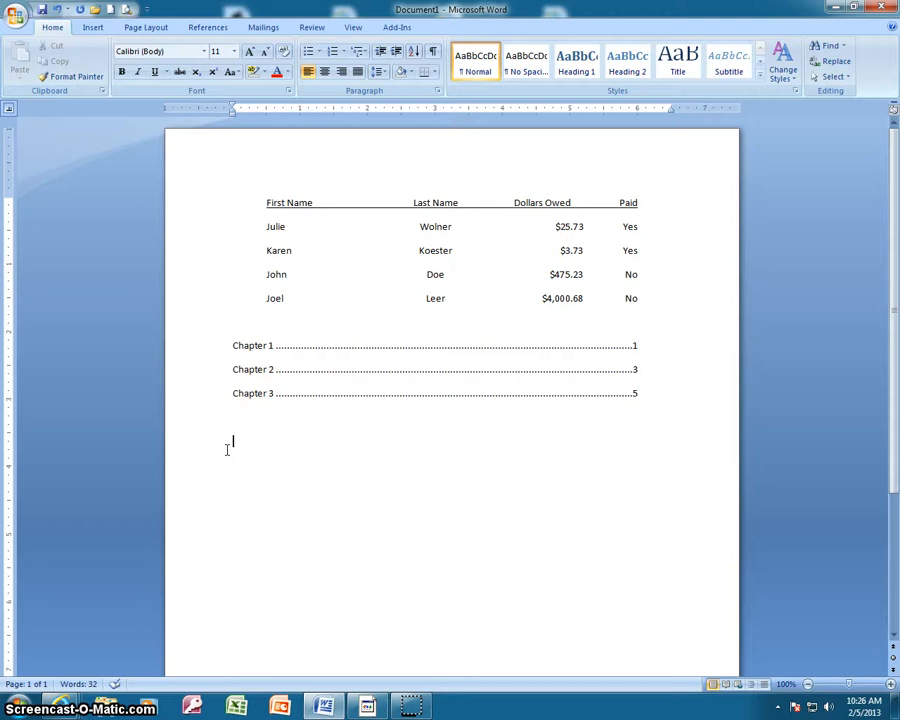
type("ap")
type("nas")
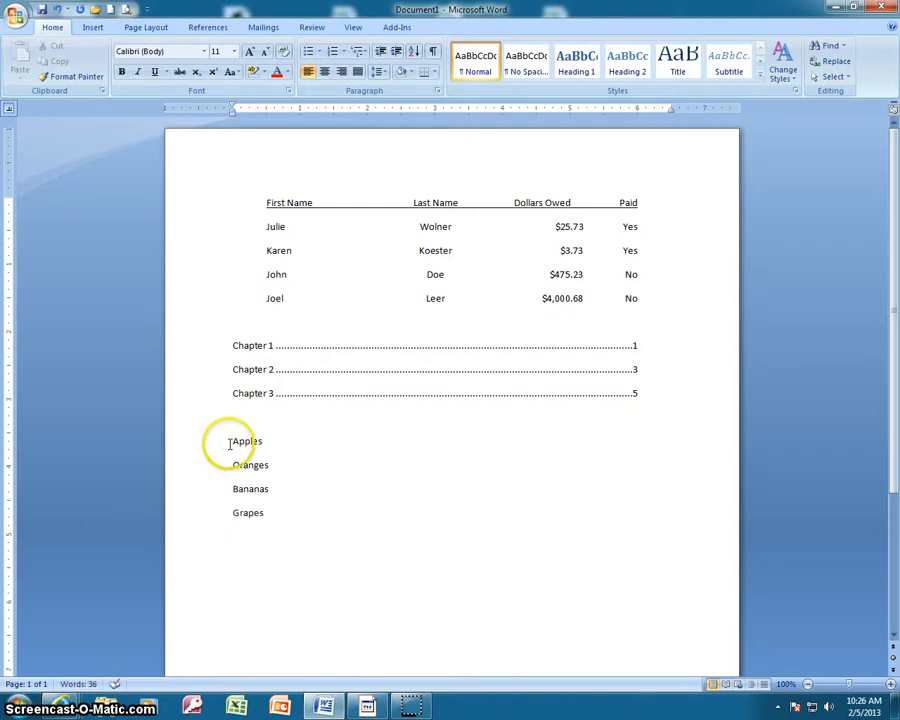
Set a left tab stop at 1" for the four fruit lines and indent them to it
left_click_drag(229, 440, 271, 518)
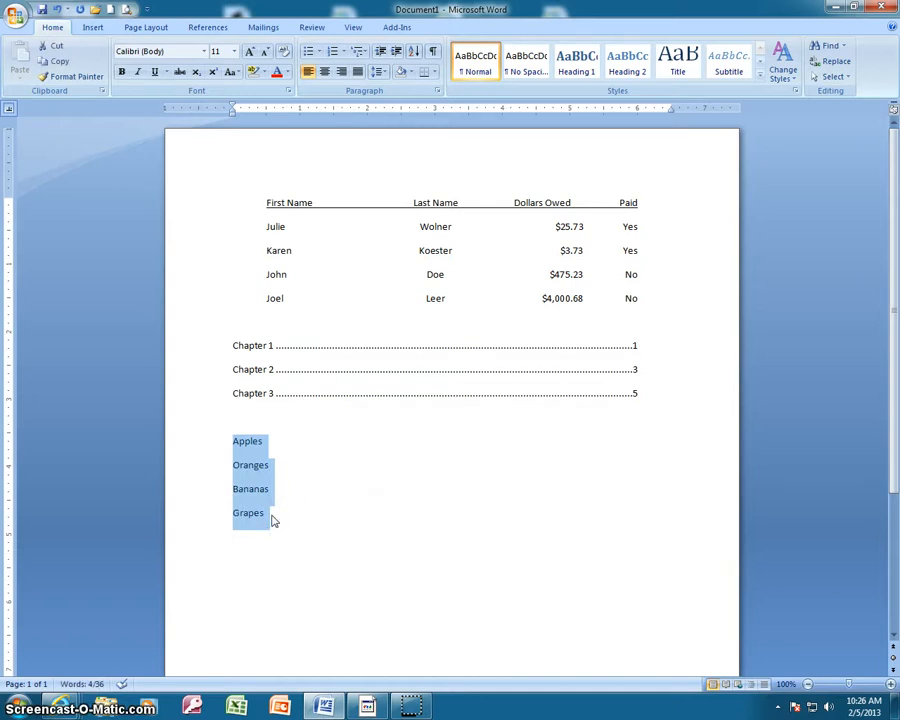
left_click(300, 110)
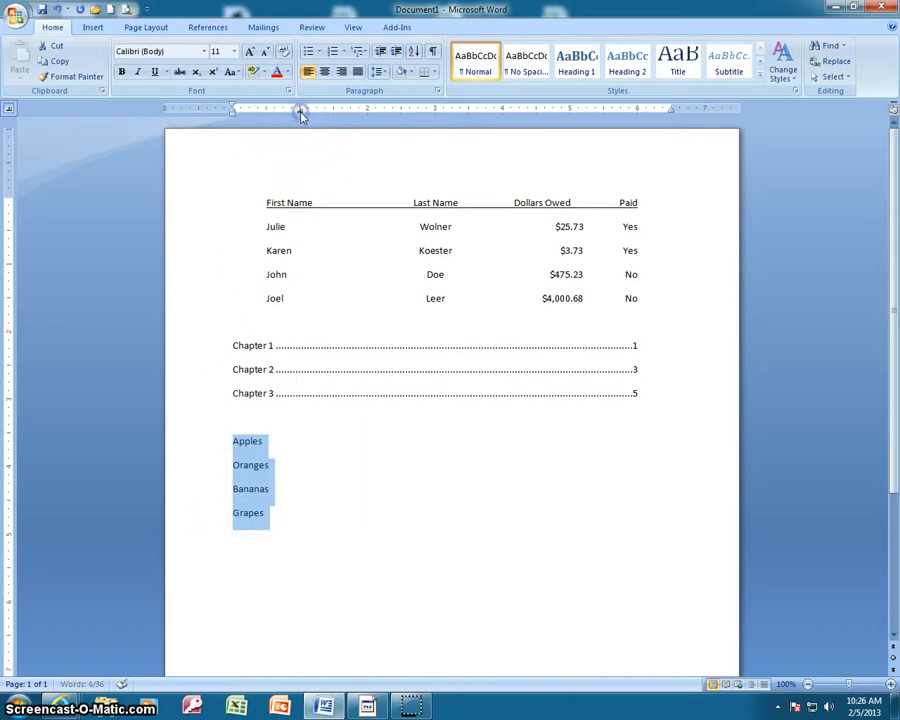
double_click(301, 111)
left_click(524, 440)
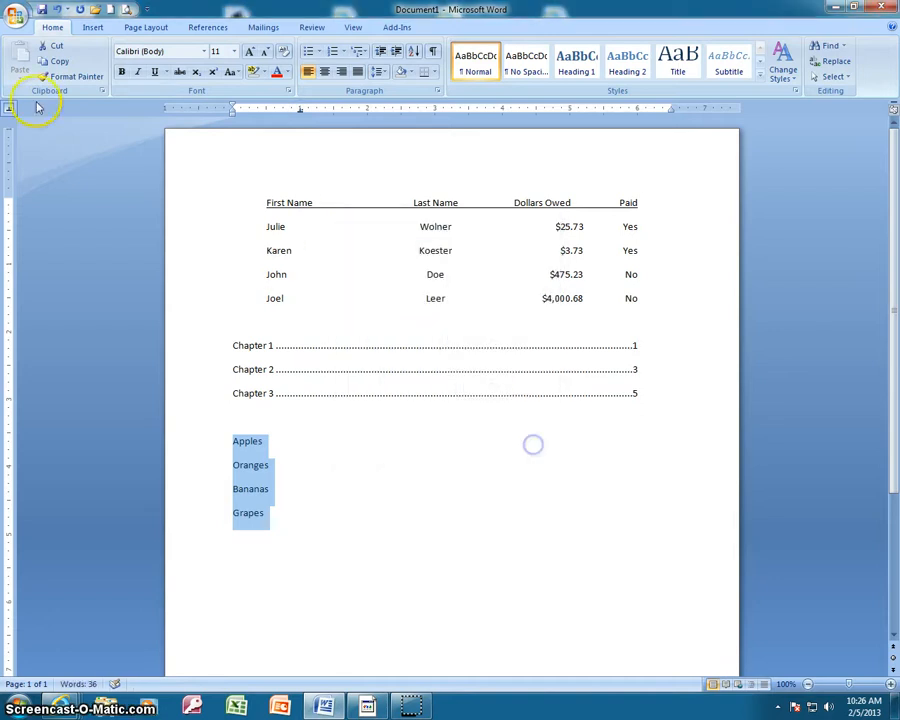
left_click(7, 110)
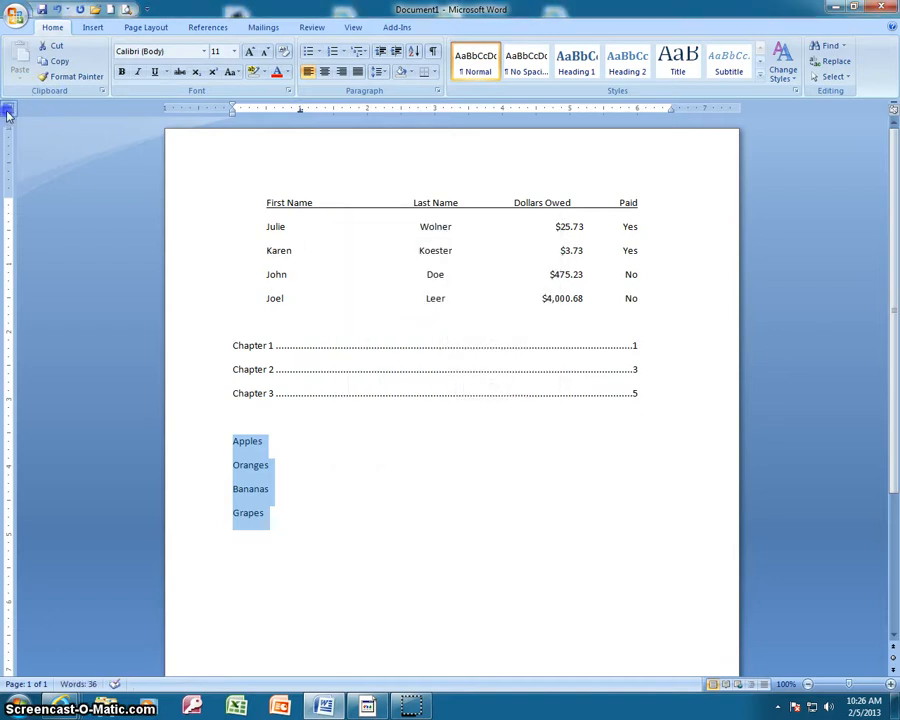
left_click(300, 110)
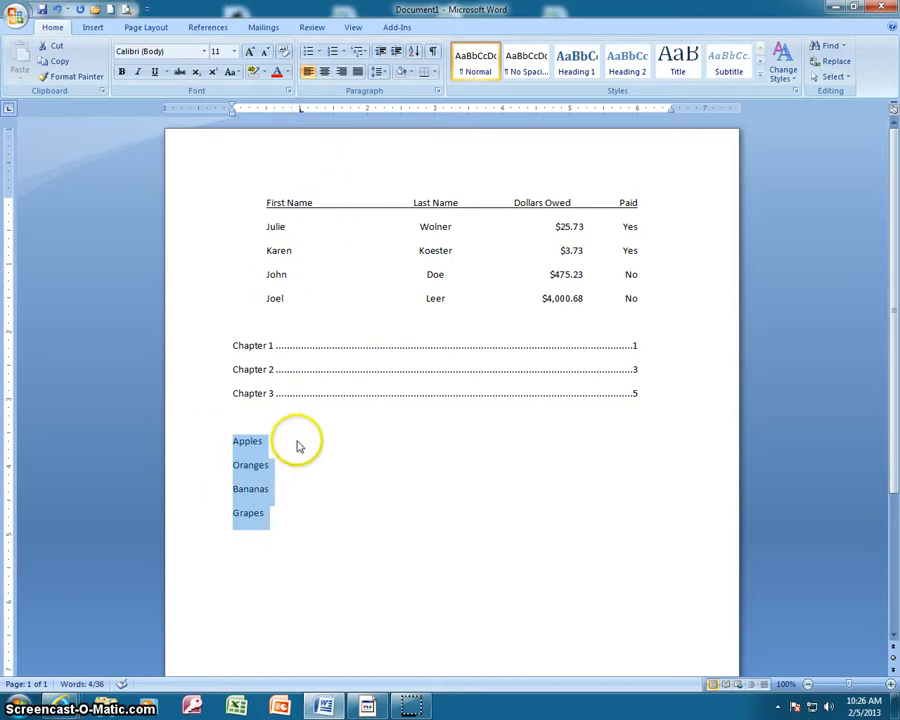
key("Tab")
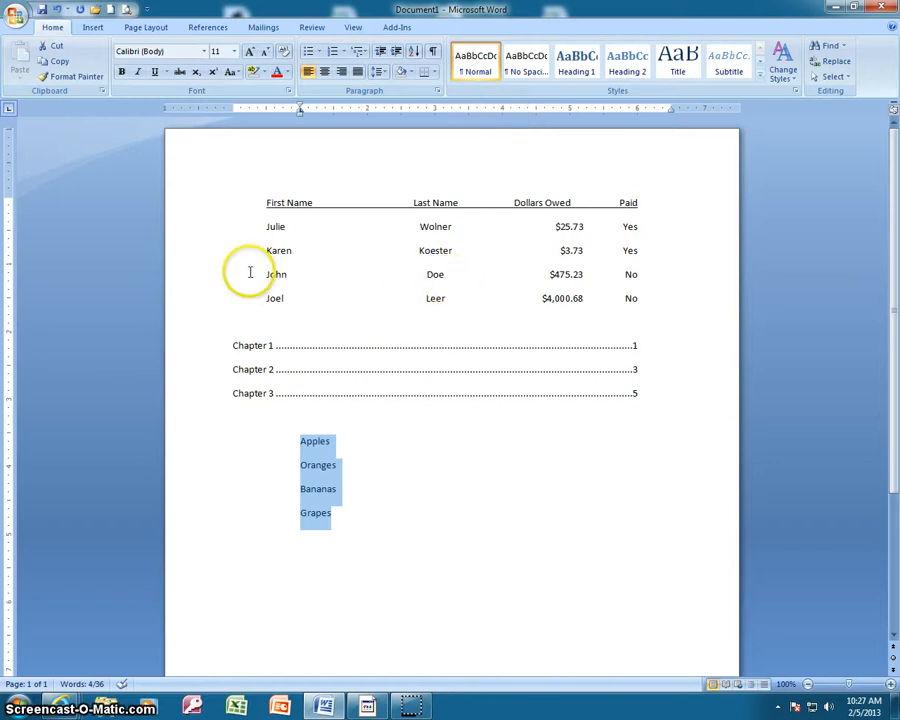
Turn the four fruit lines into a bulleted list using the multicoloured cross-shaped bullet from the bullet library
left_click(340, 521)
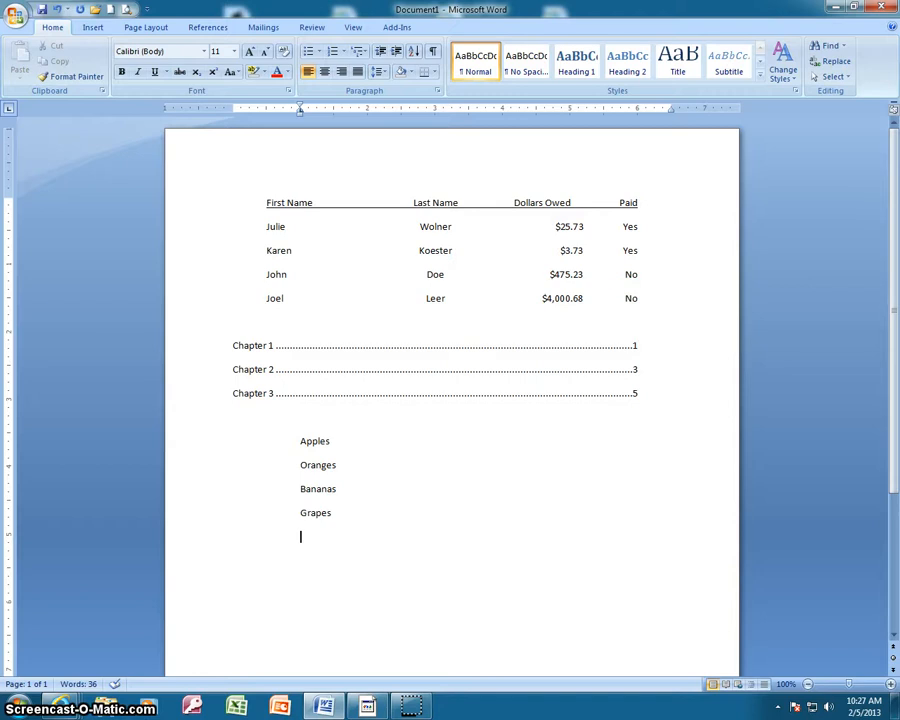
left_click(303, 444)
left_click_drag(303, 444, 346, 514)
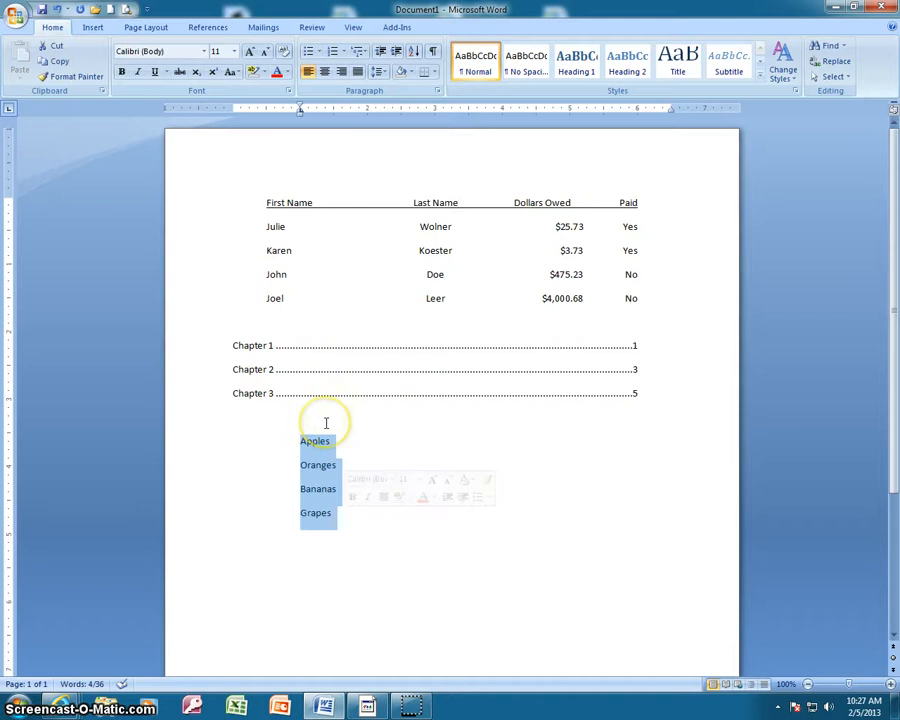
left_click(309, 56)
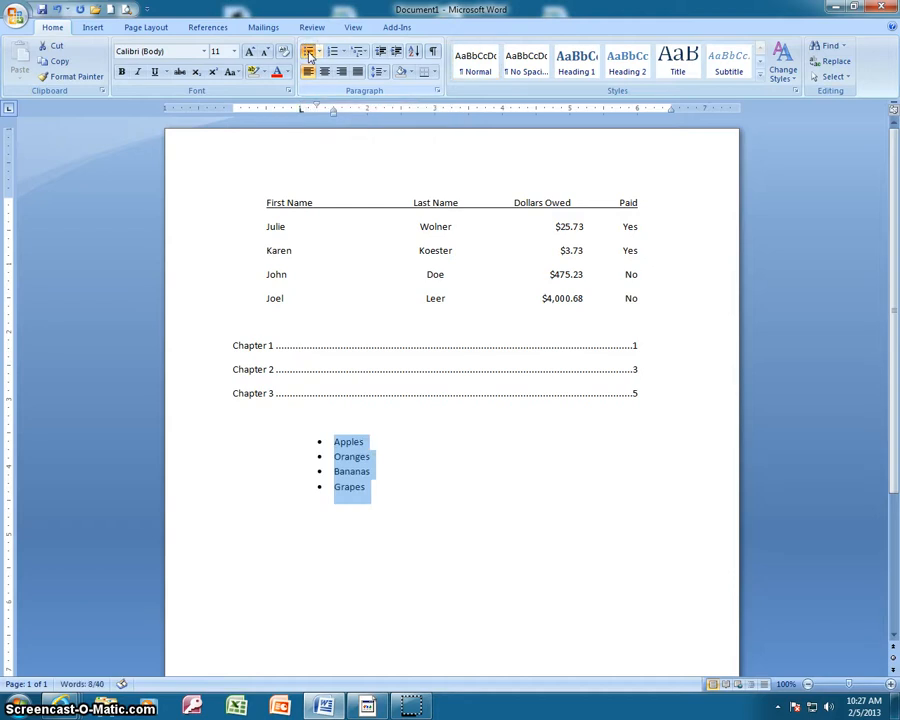
left_click(319, 52)
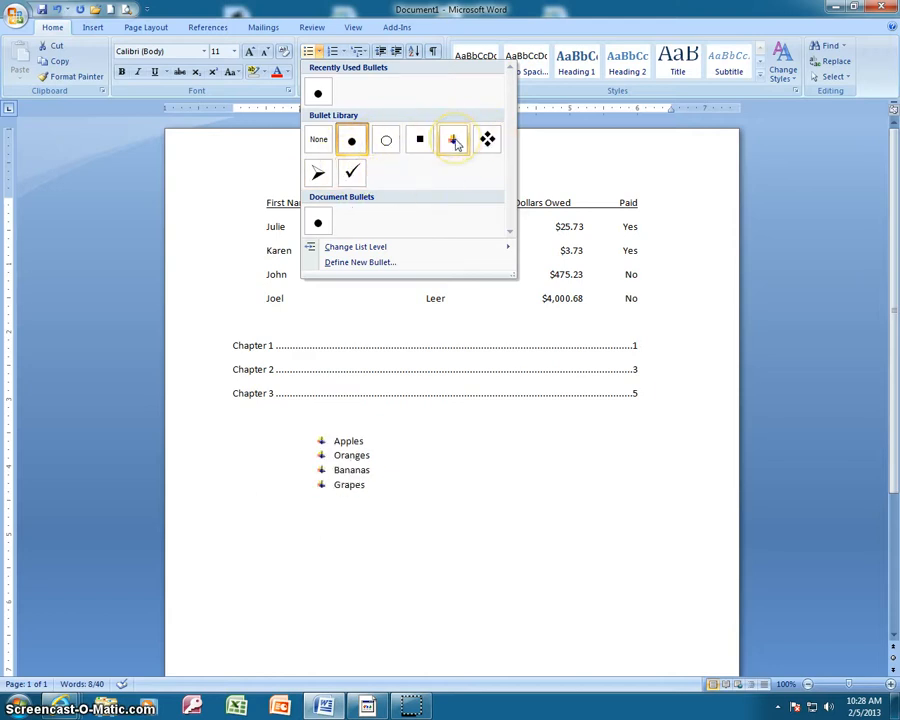
left_click(455, 143)
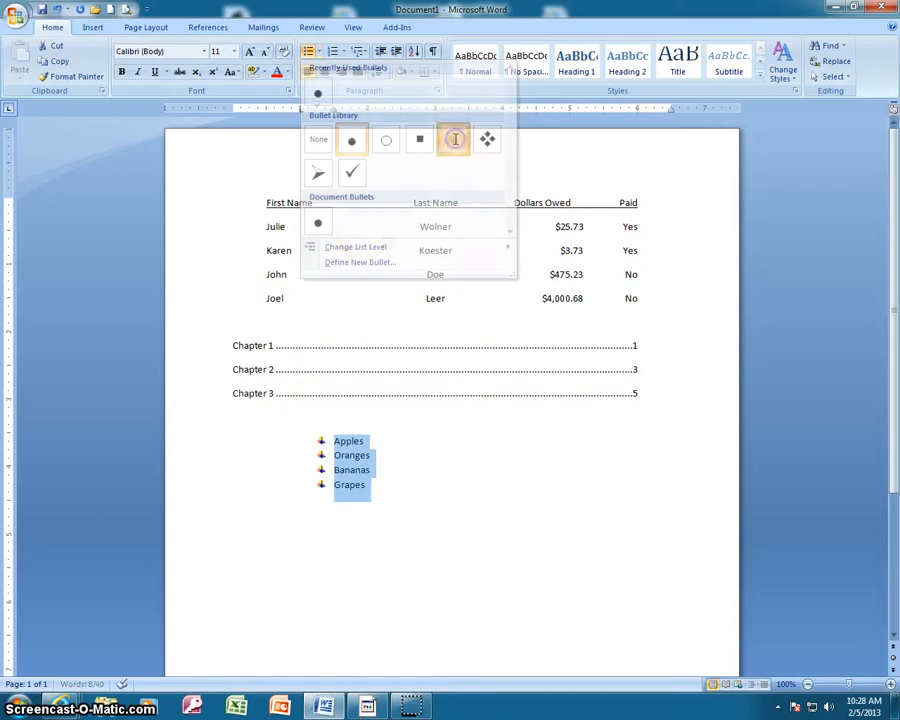
Define the black heart from the Symbol font, character code 169, as the bullet for the four fruit lines
left_click(317, 51)
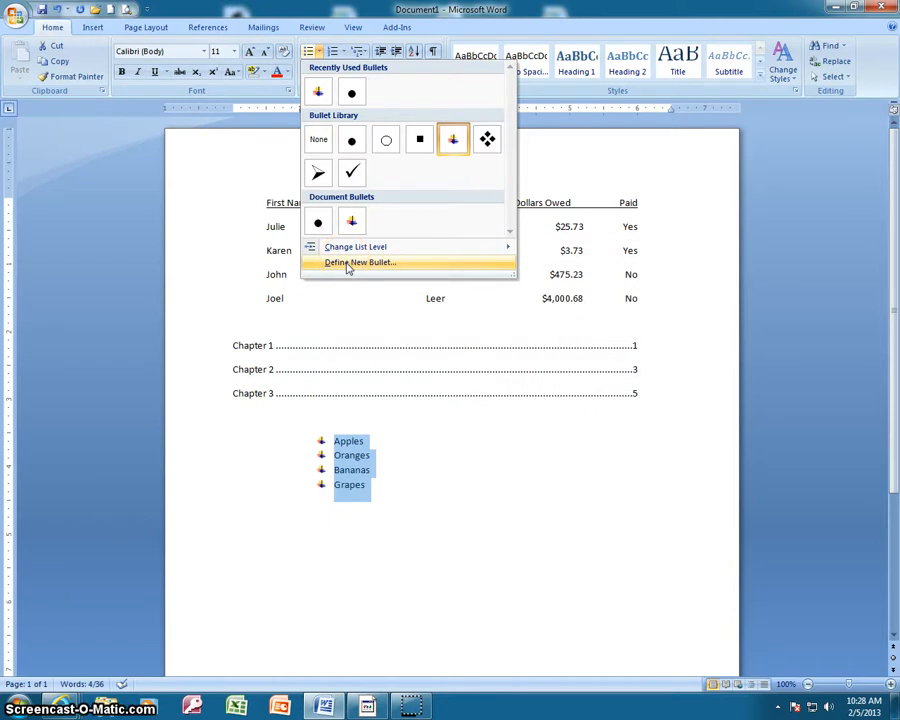
left_click(347, 264)
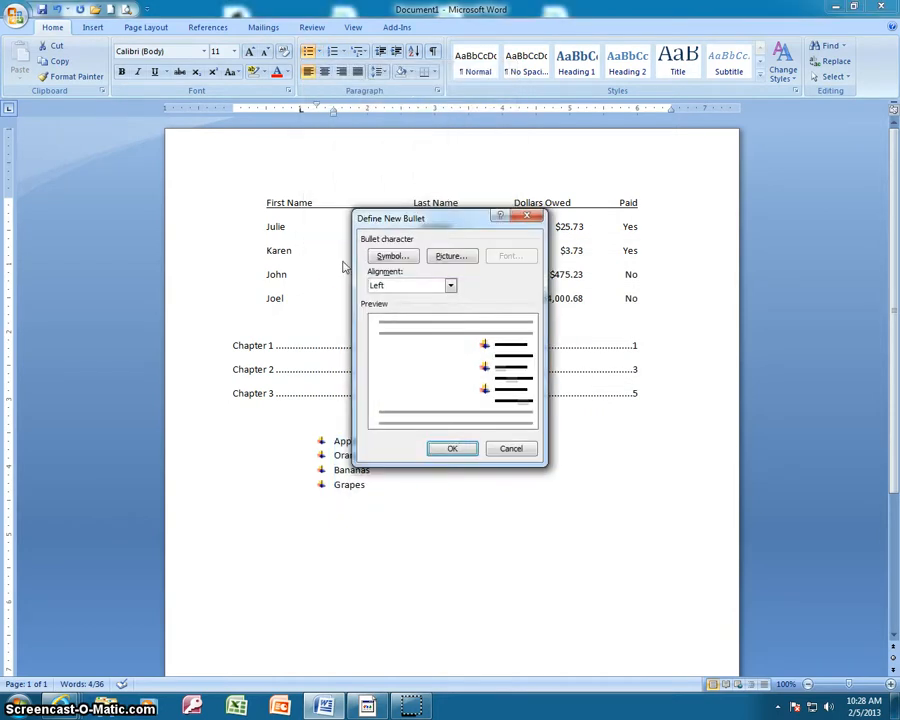
left_click(395, 258)
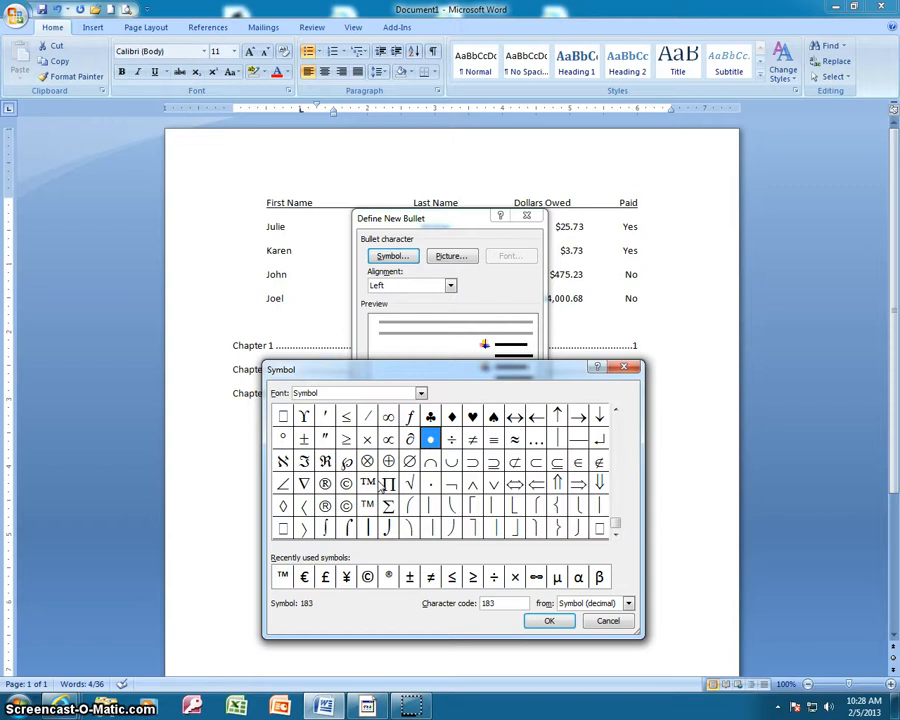
left_click(473, 417)
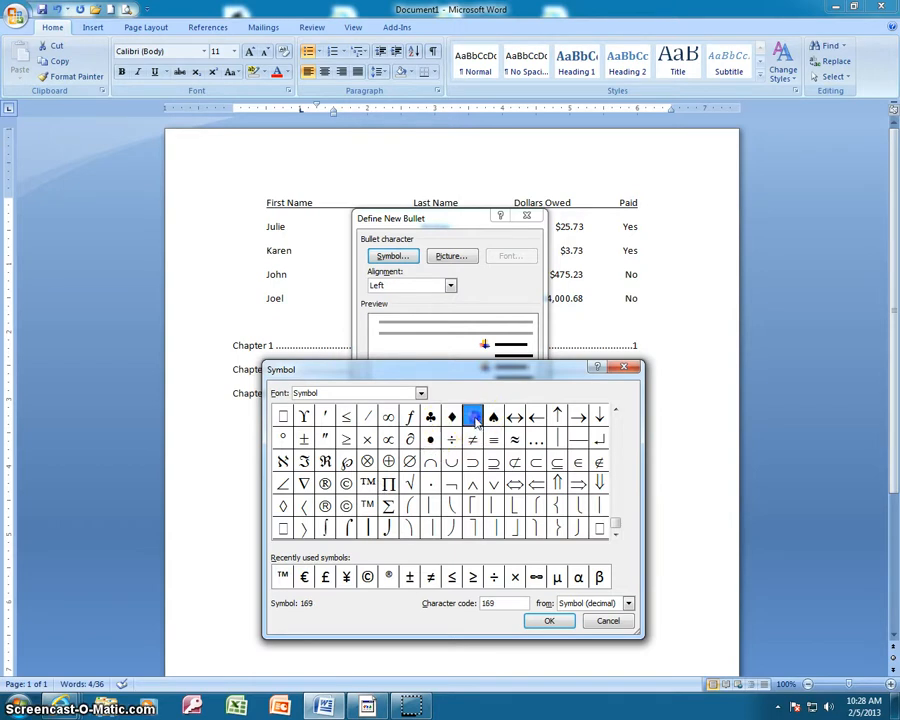
left_click(552, 621)
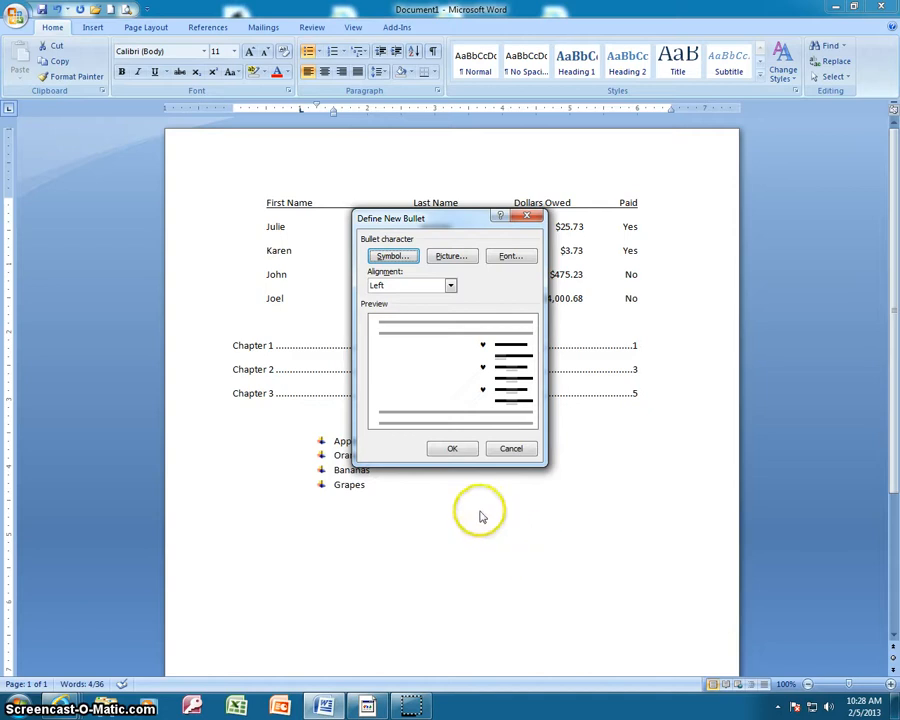
left_click(455, 450)
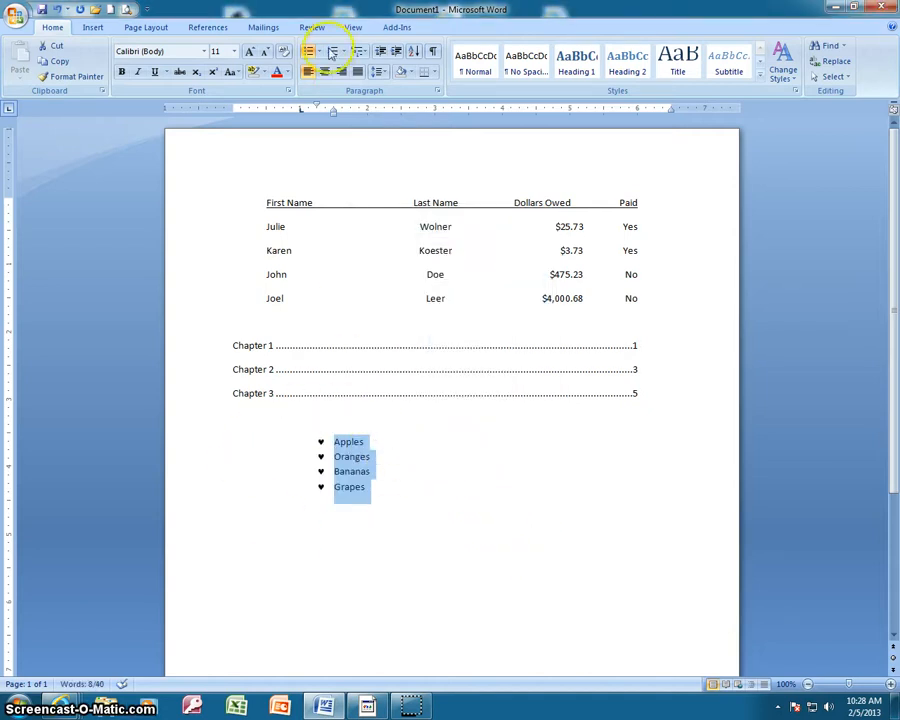
Search the picture bullets for "heart" with content from Office Online included
left_click(319, 56)
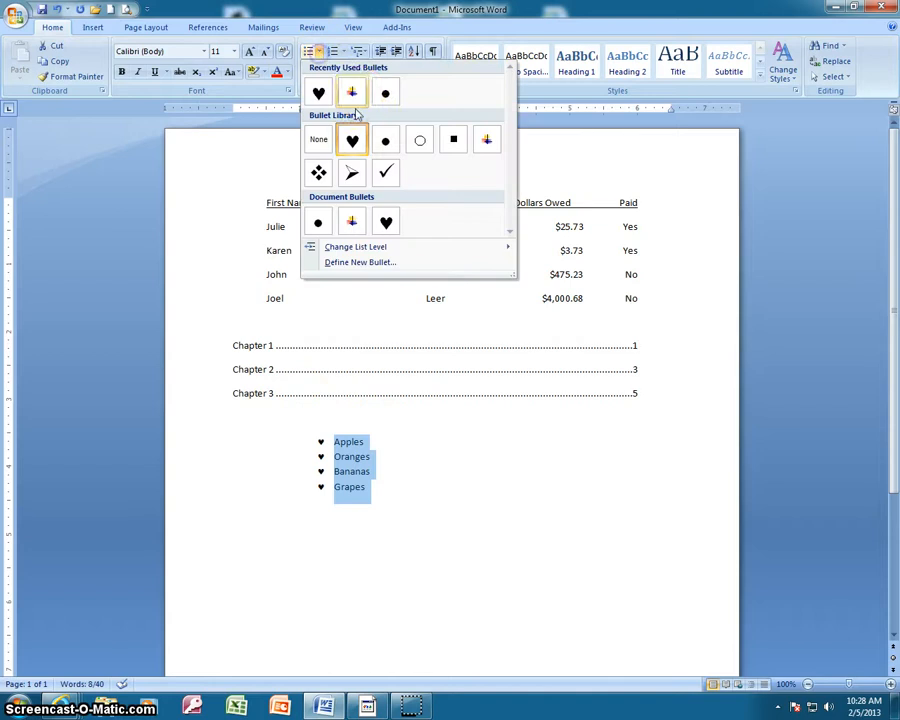
left_click(379, 263)
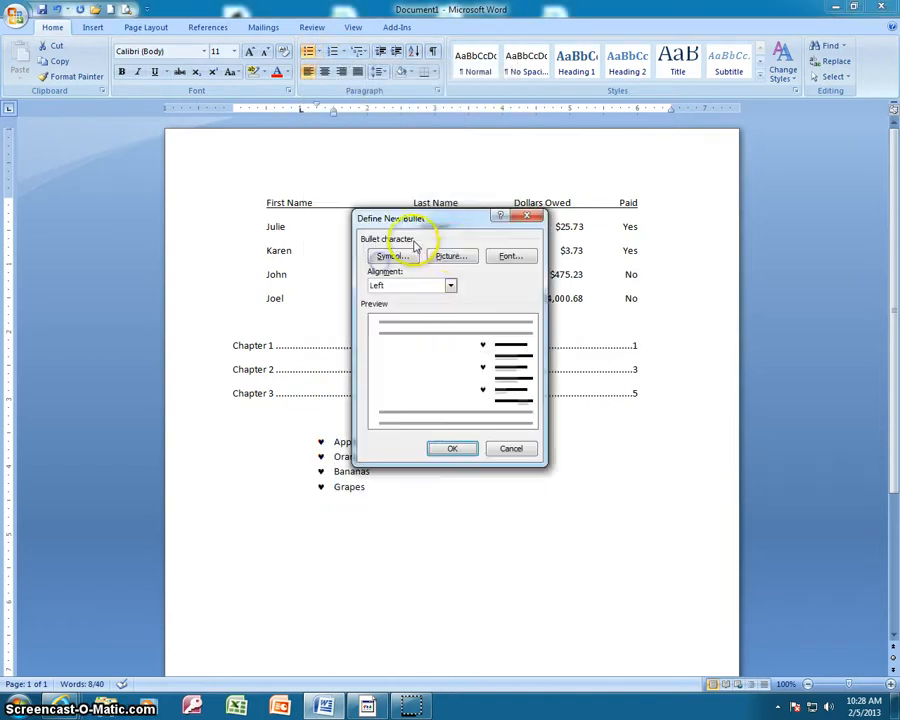
left_click(458, 256)
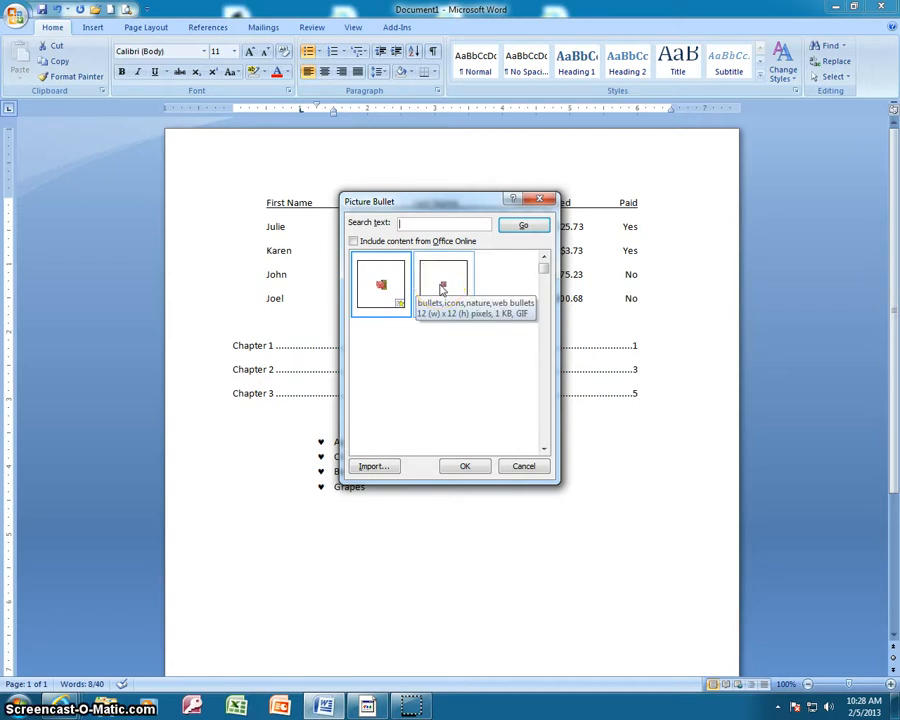
left_click(441, 224)
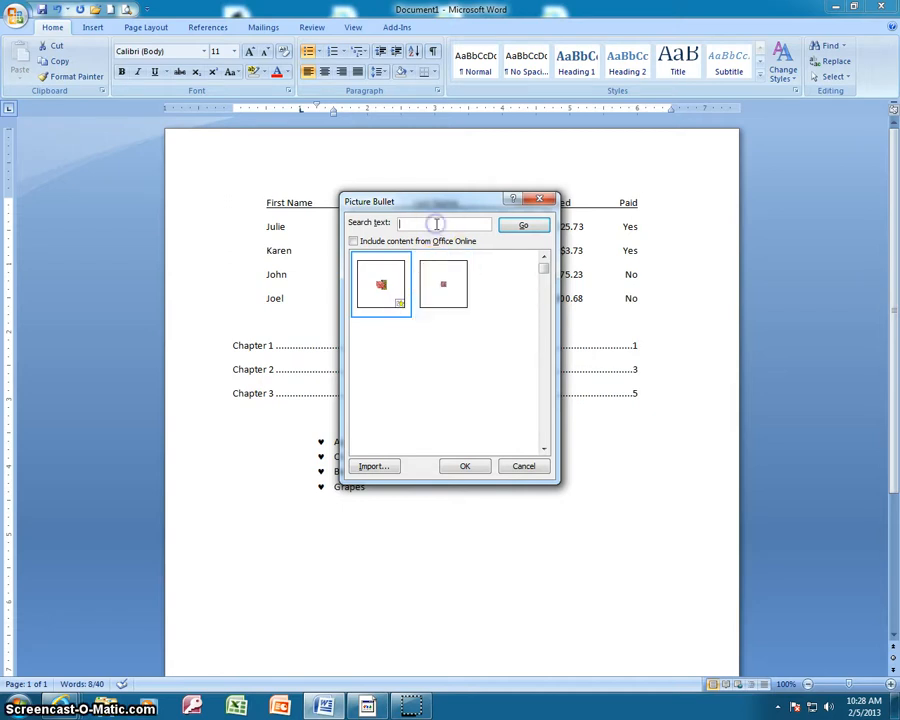
type("he")
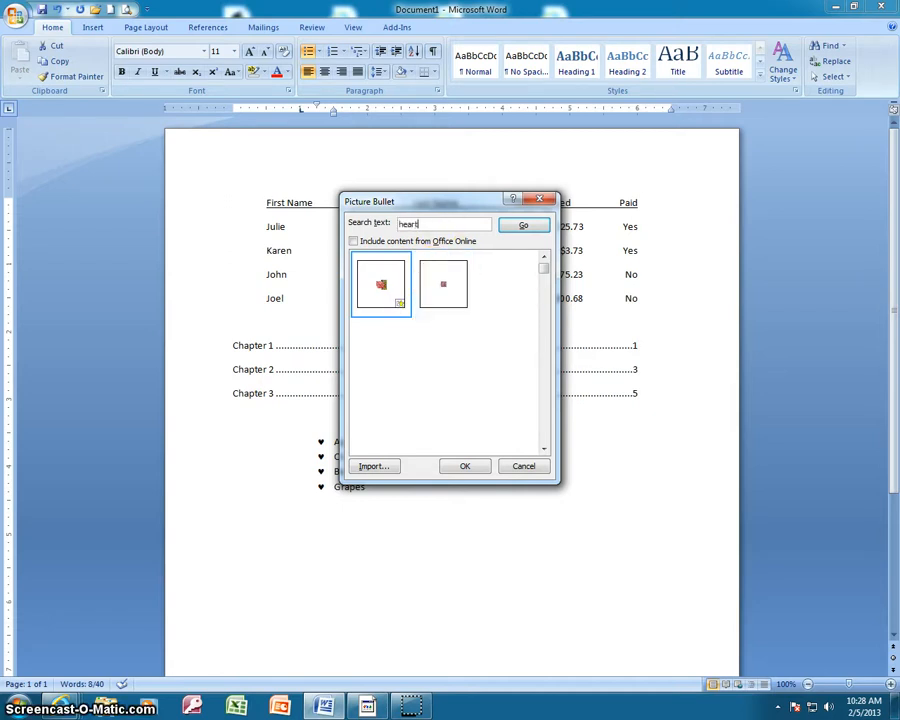
type("art")
key("Return")
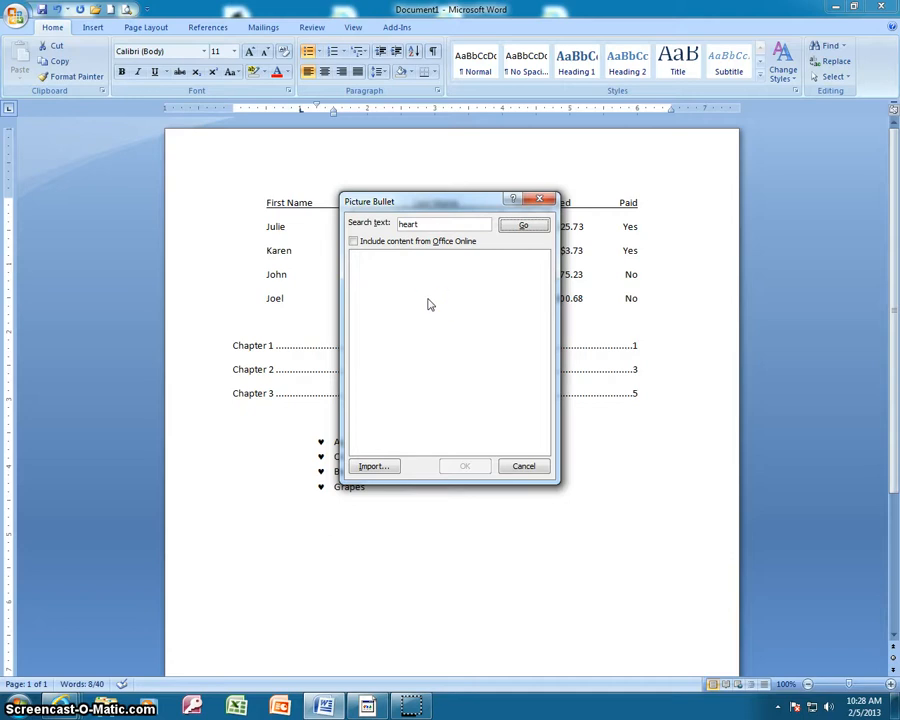
left_click(522, 224)
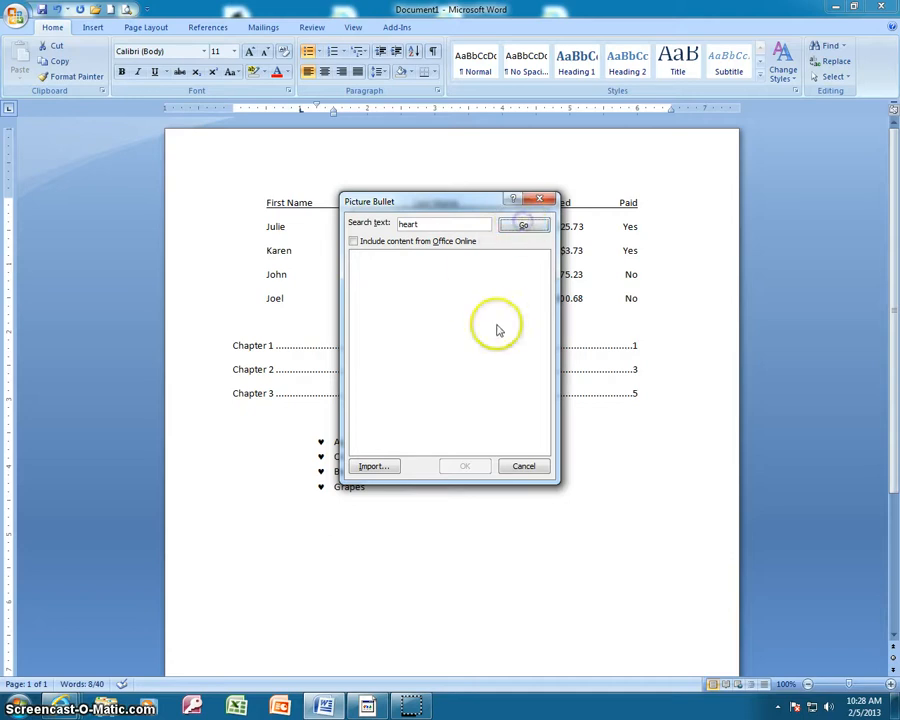
left_click(353, 241)
left_click(523, 226)
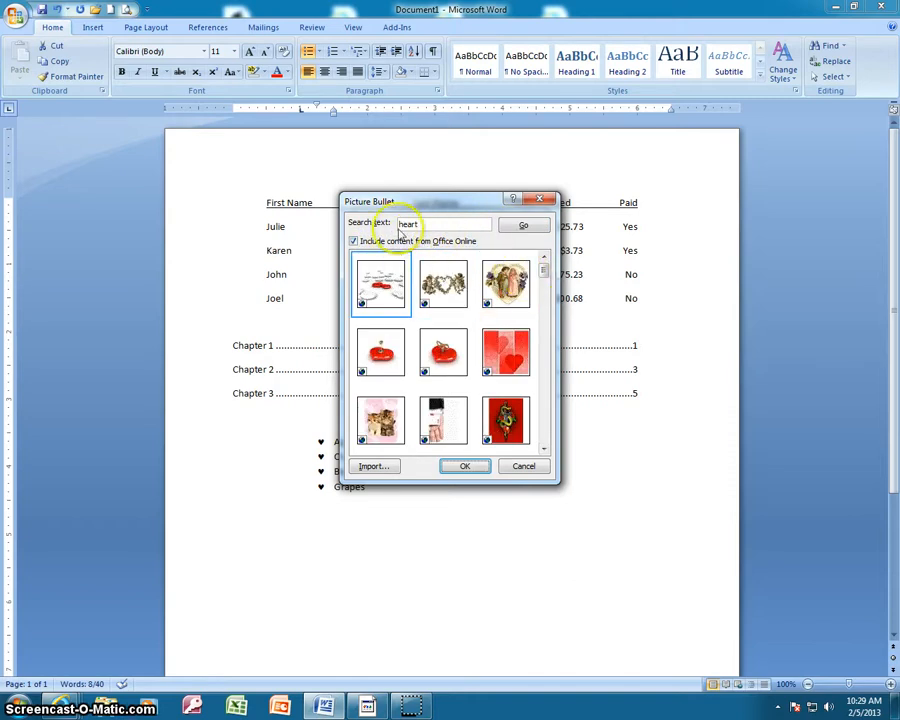
Apply the heart-shaped wreath picture as the new bullet for the four fruit lines
scroll(547, 284, "down", 3)
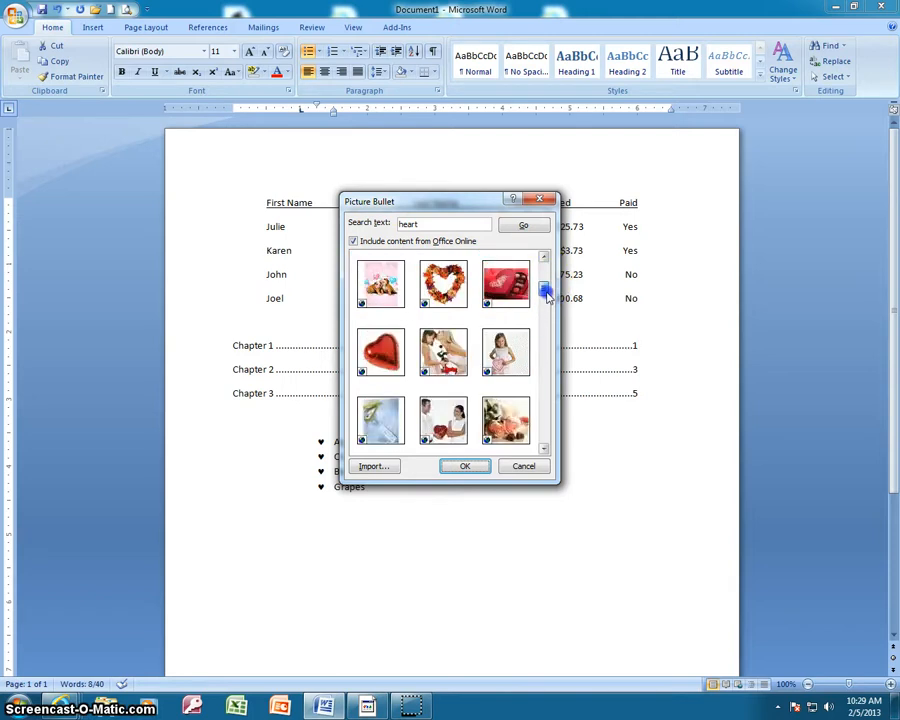
left_click(450, 290)
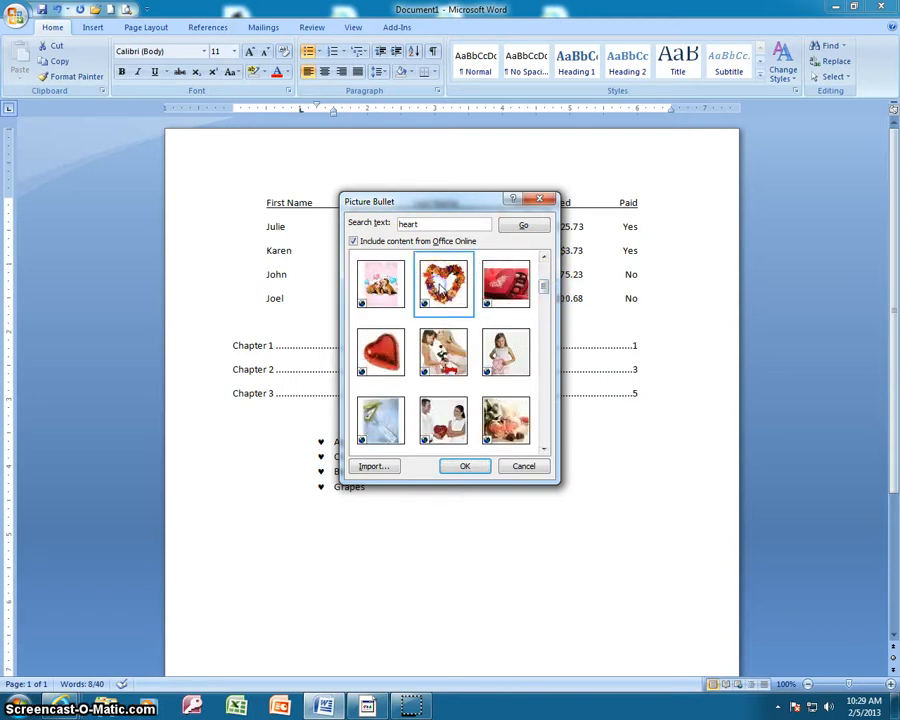
left_click(464, 466)
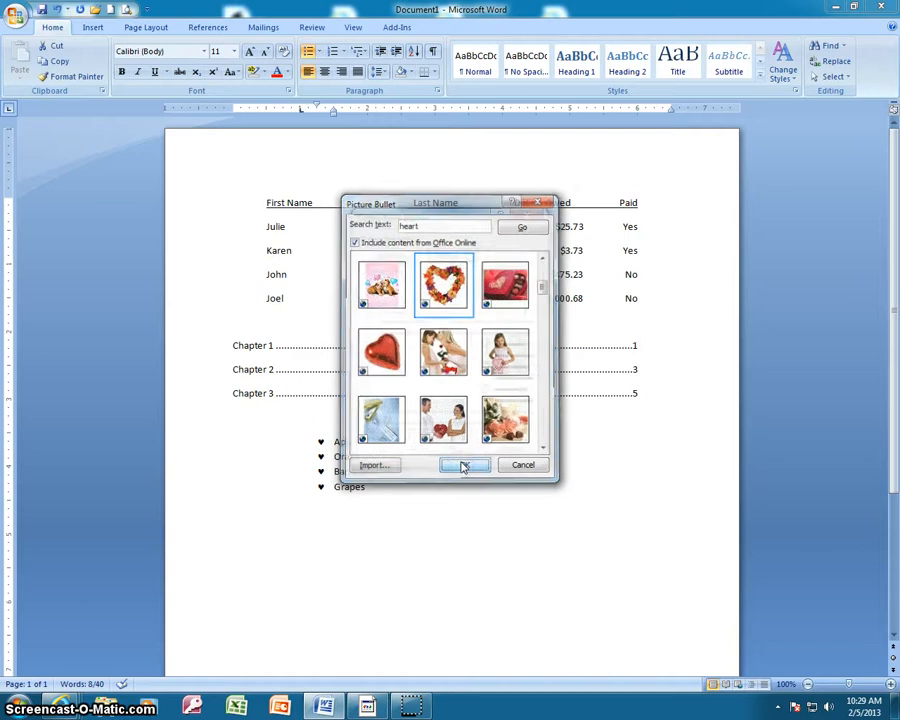
left_click(455, 449)
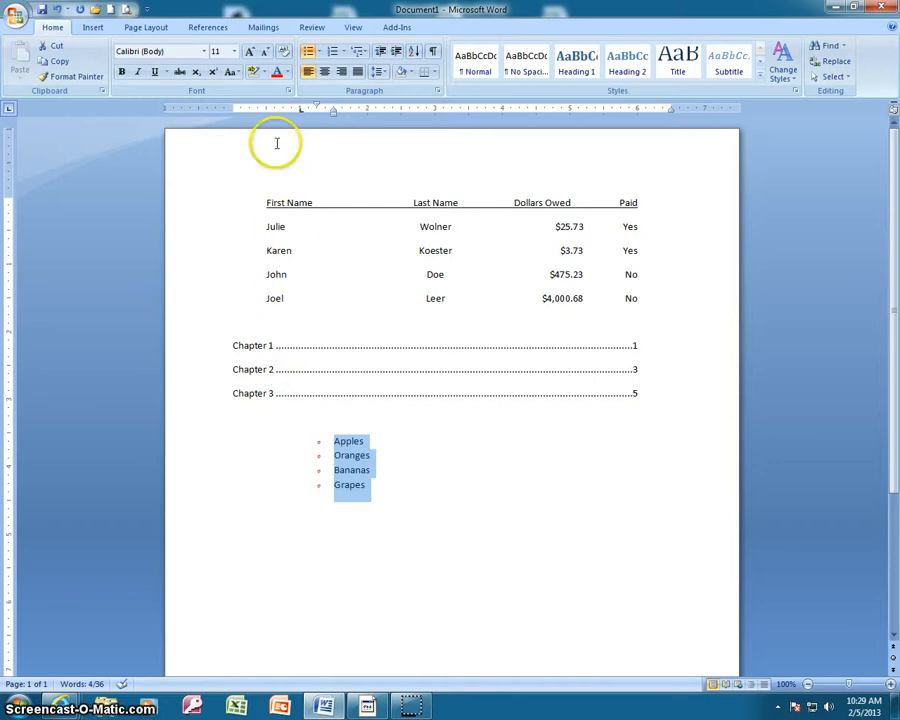
Set the four fruit lines to font size 36 and end the bulleted list below Grapes
left_click(233, 51)
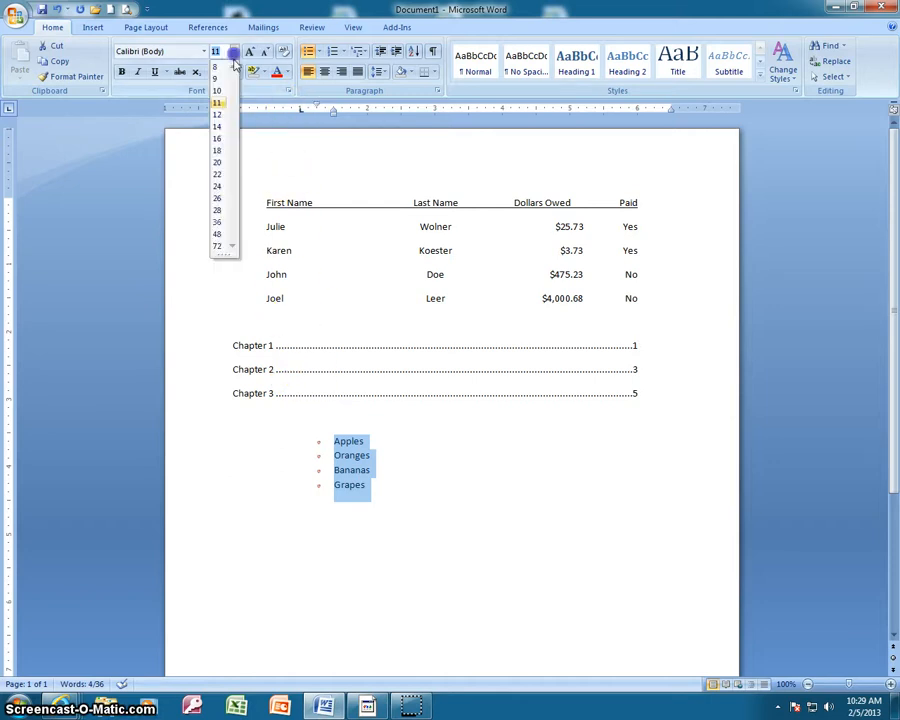
left_click(218, 222)
left_click(456, 596)
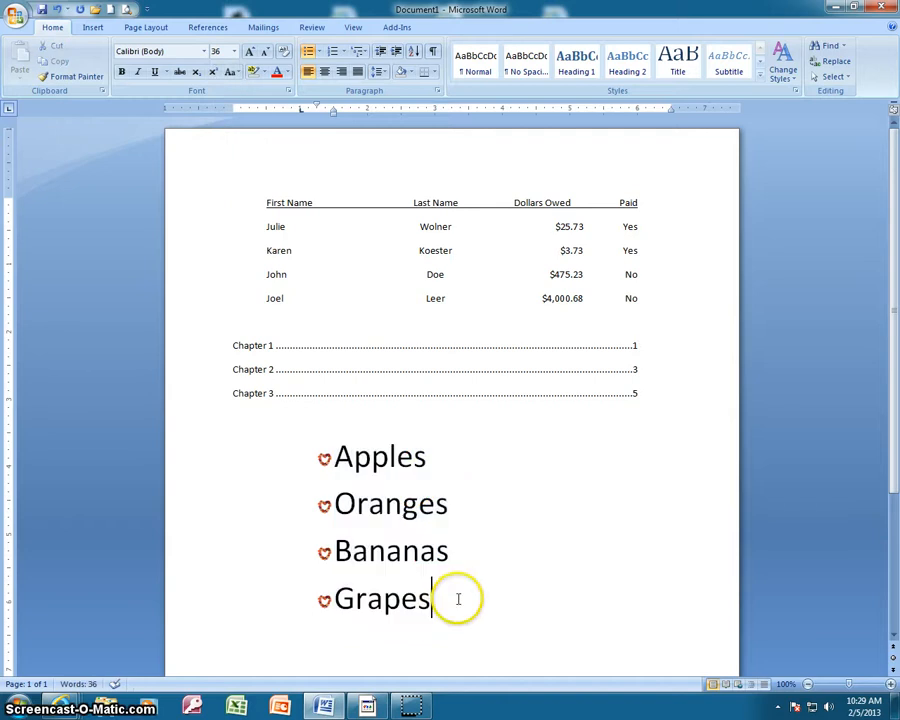
key("Return")
key("Return")
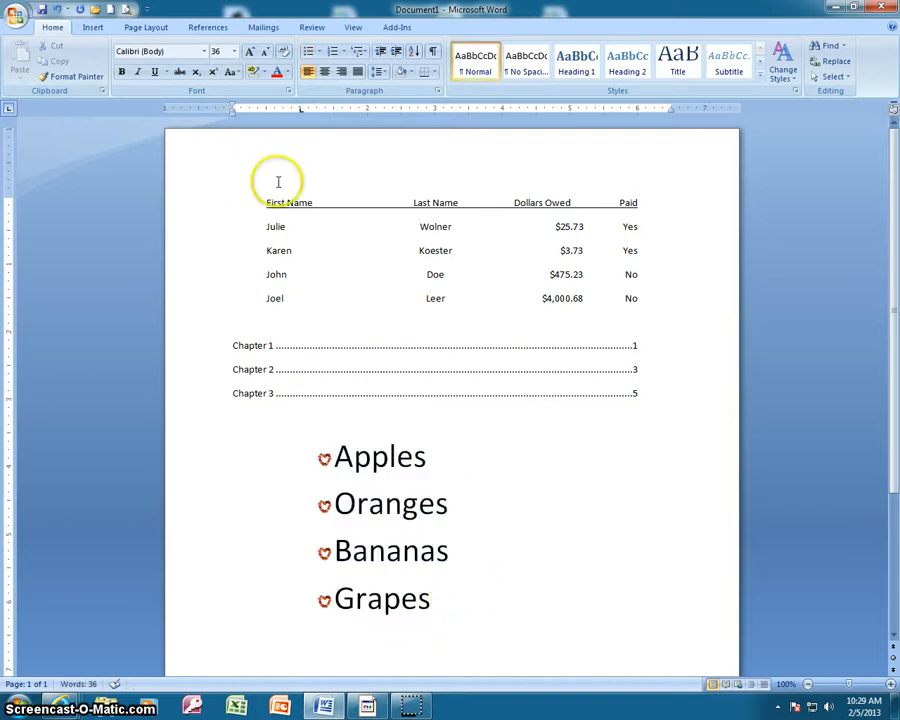
left_click(319, 52)
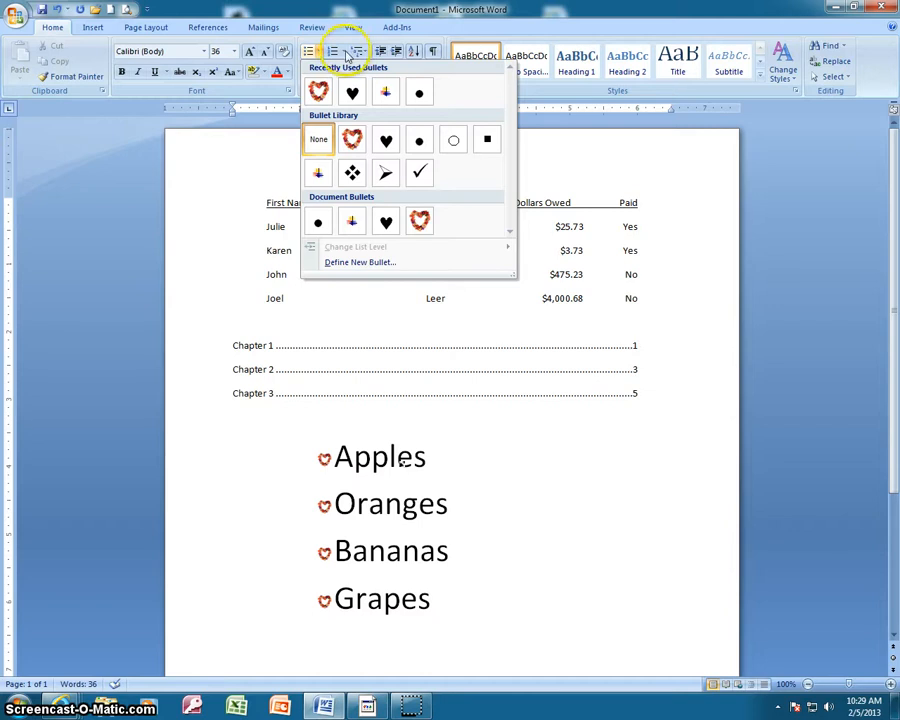
left_click(343, 51)
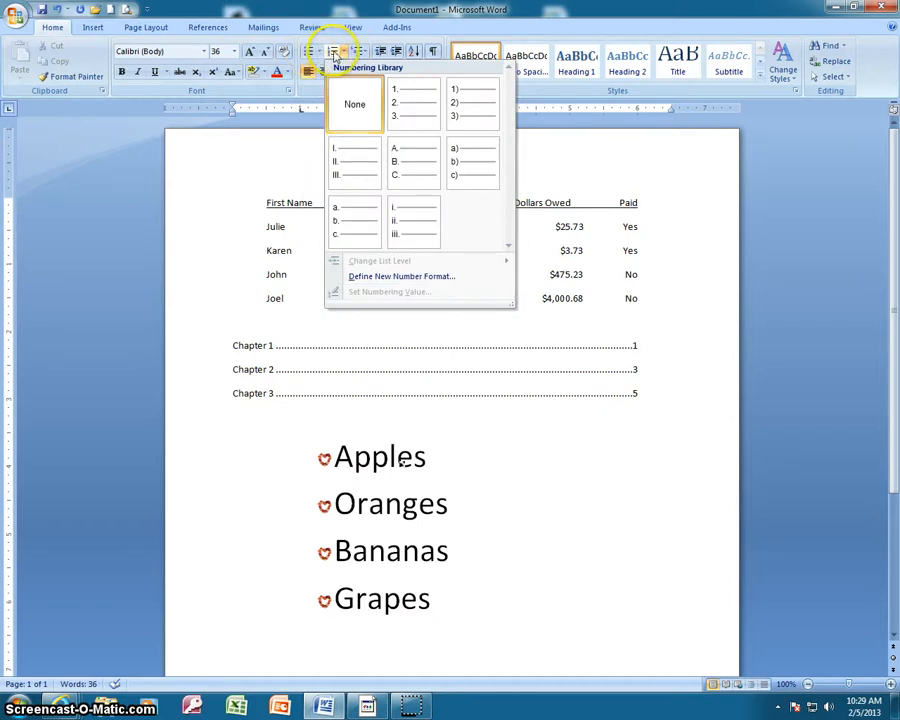
left_click(332, 52)
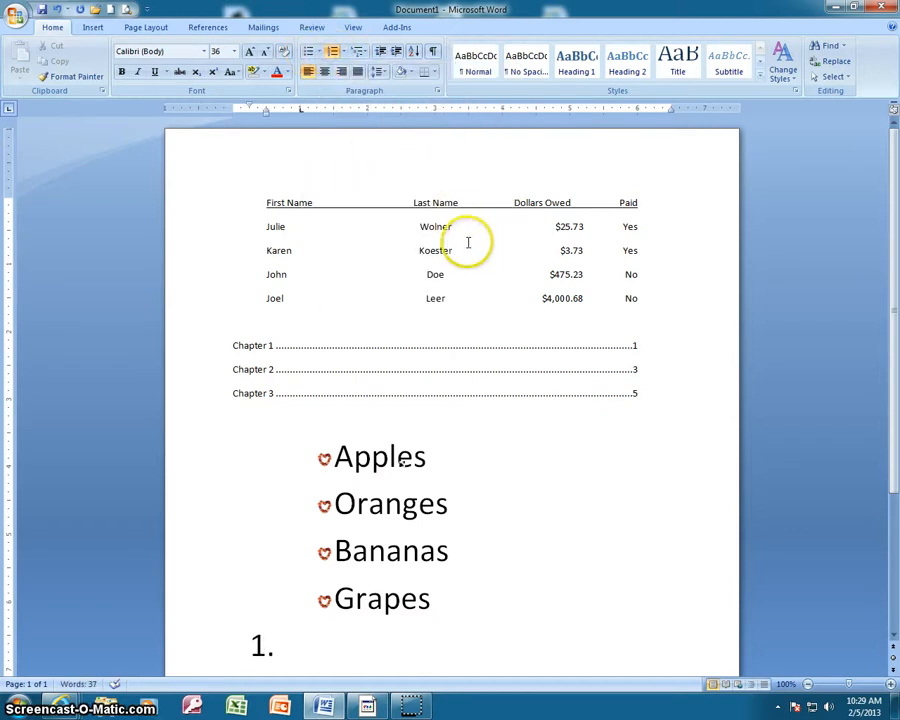
scroll(367, 168, "down", 2)
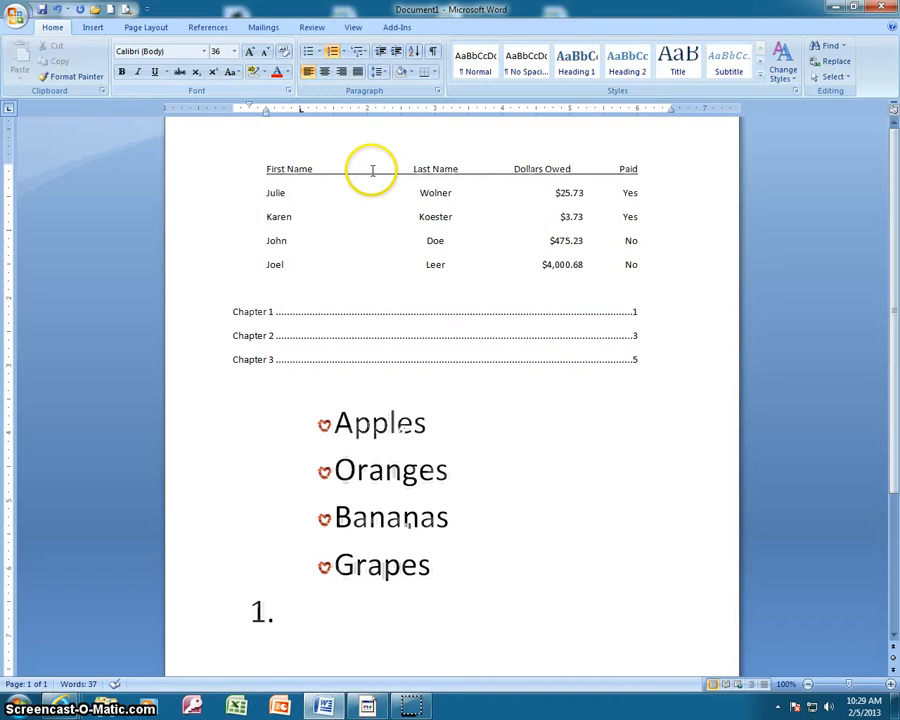
left_click(233, 51)
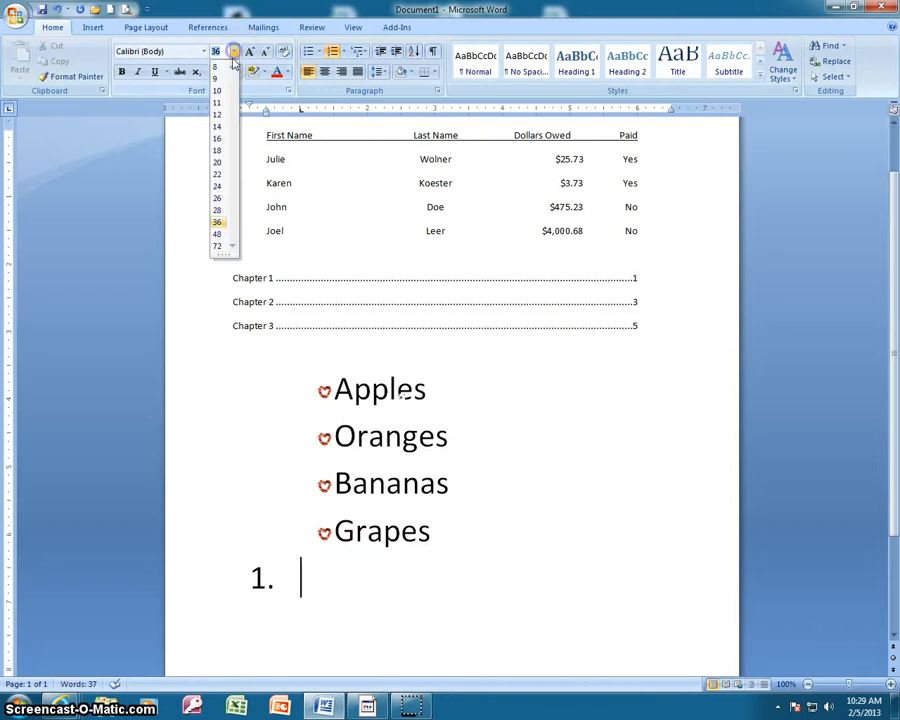
left_click(218, 162)
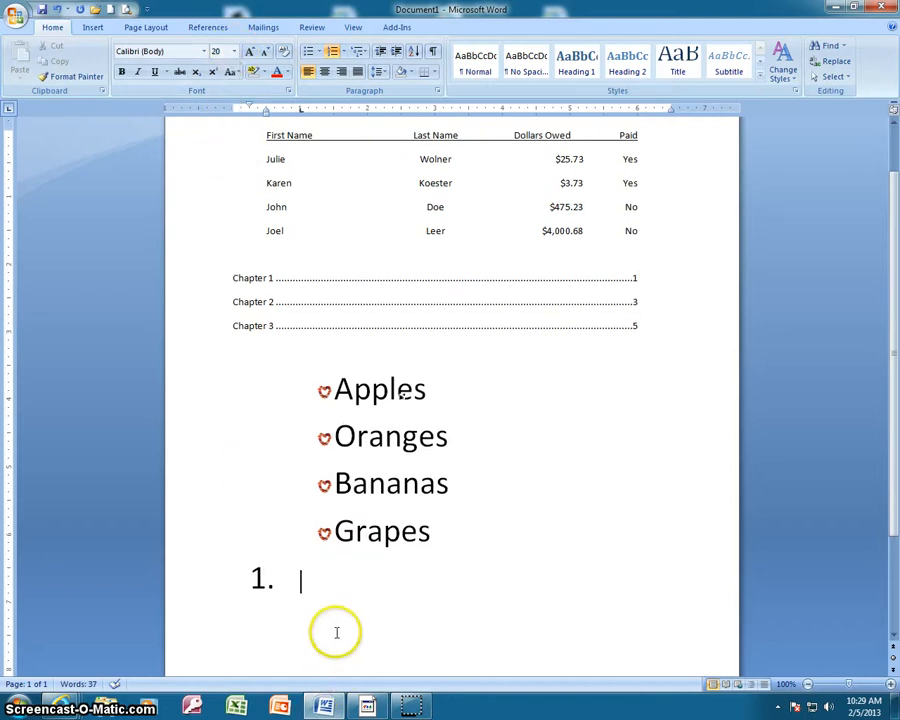
left_click(322, 595)
left_click_drag(267, 532, 292, 583)
left_click(292, 580)
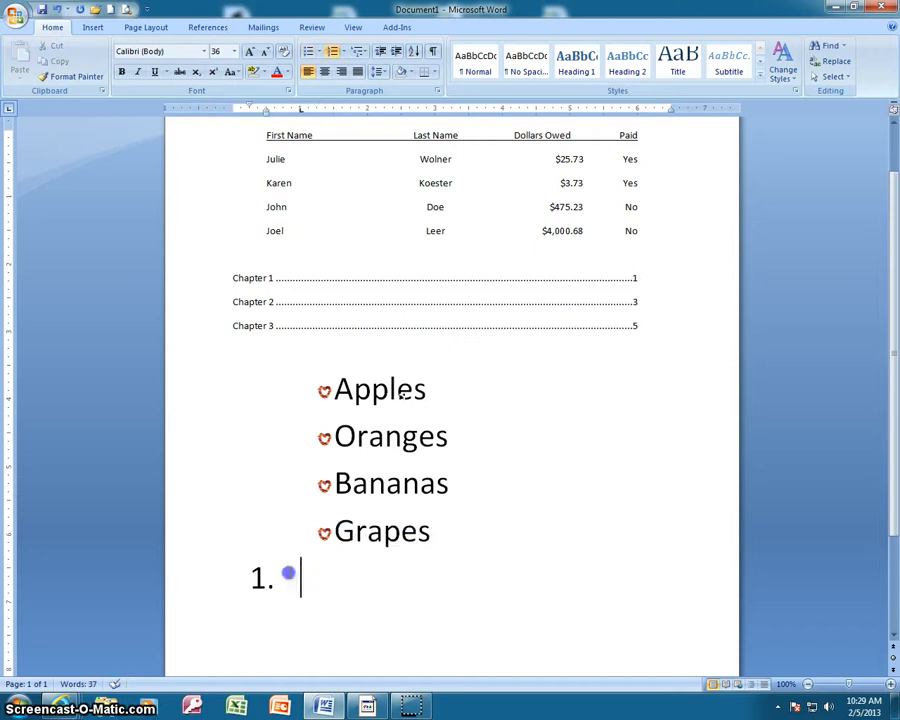
key("BackSpace")
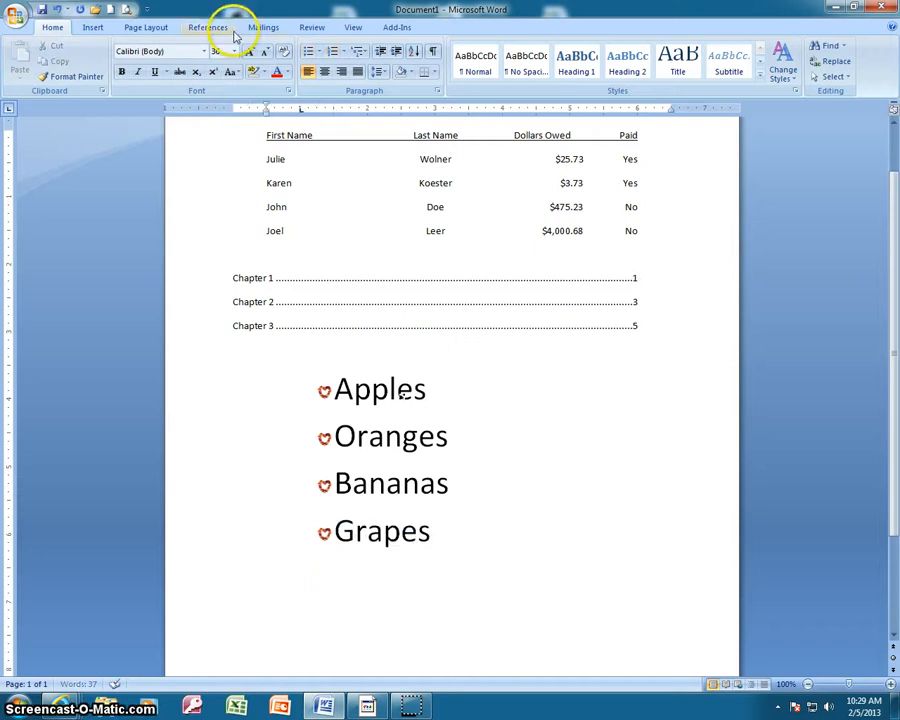
Create a numbered list at font size 20 below the bulleted list with Apples, Oranges, Bananas and Grapes
left_click(234, 51)
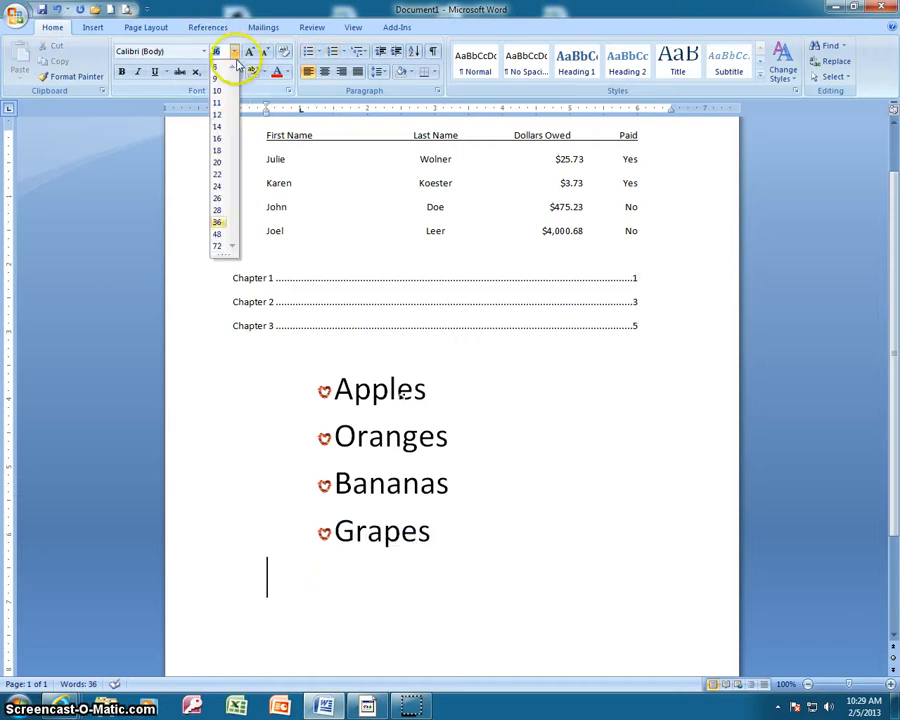
left_click(224, 161)
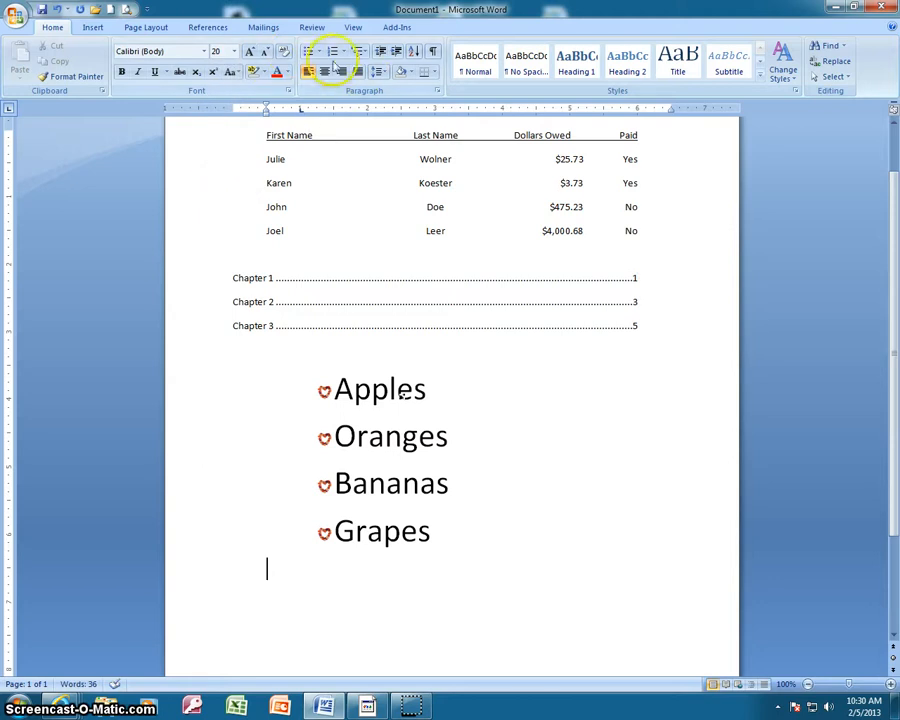
left_click(333, 52)
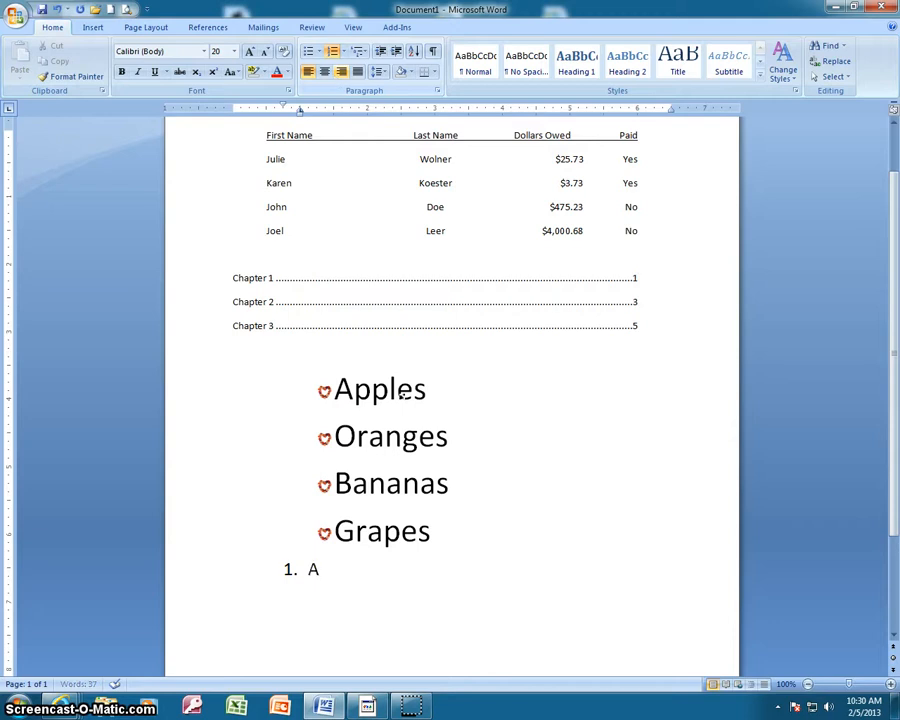
type("Apples")
key("Return")
type("Ro")
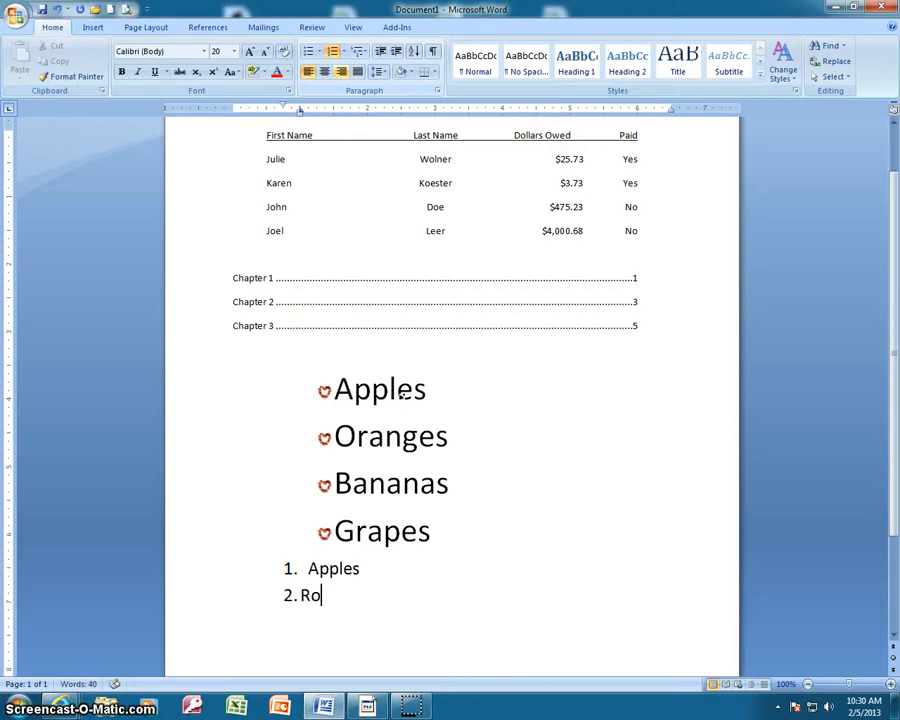
key("BackSpace")
key("BackSpace")
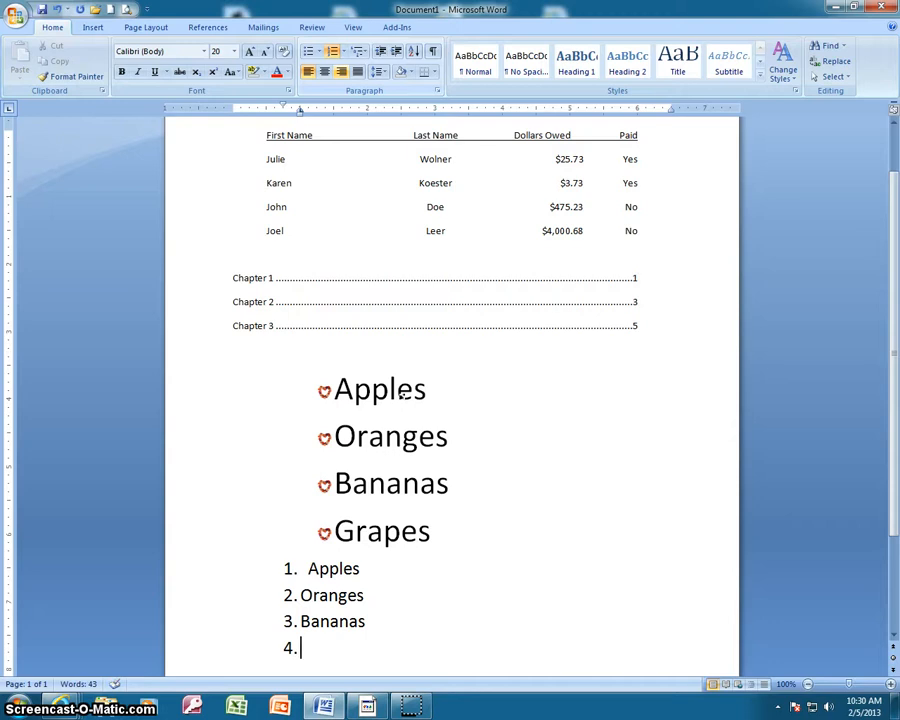
type("es")
key("Return")
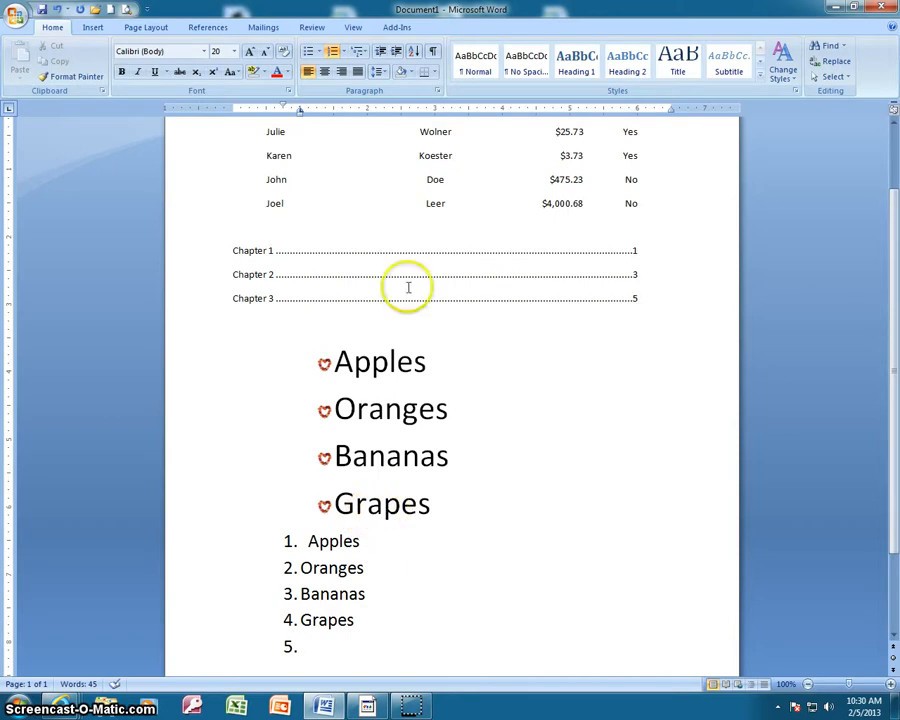
Apply the multilevel list style with 1), a), i) numbering to the numbered fruit list
left_click(358, 52)
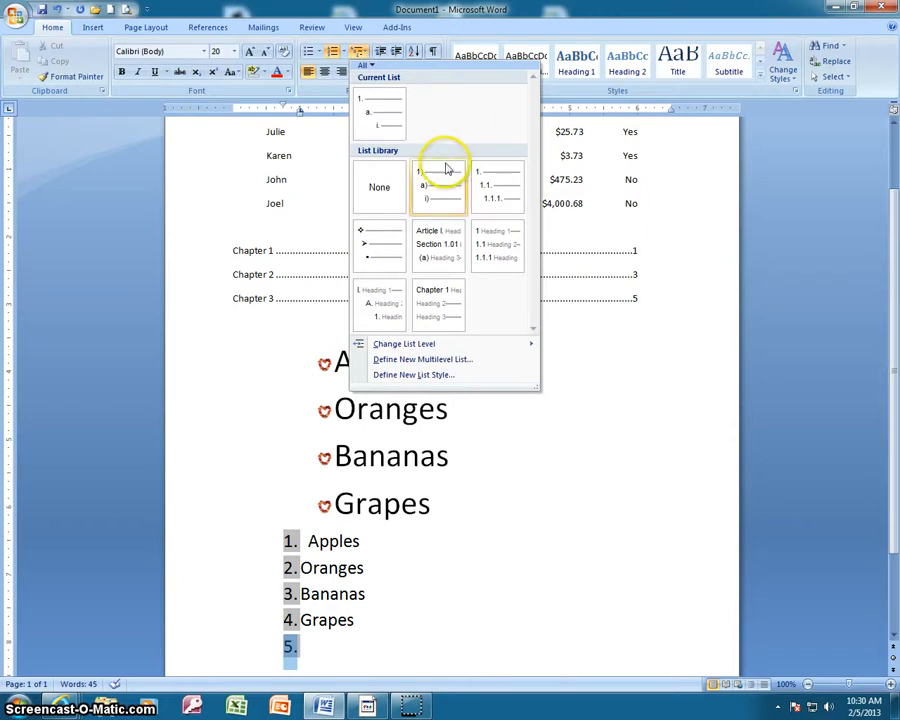
mouse_move(430, 200)
mouse_move(368, 124)
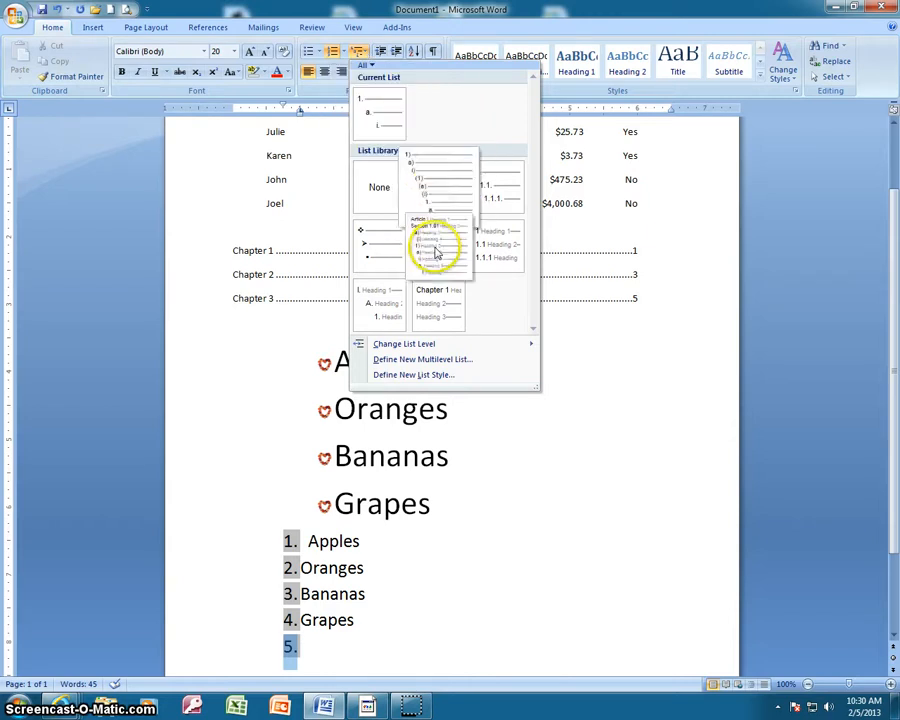
mouse_move(372, 316)
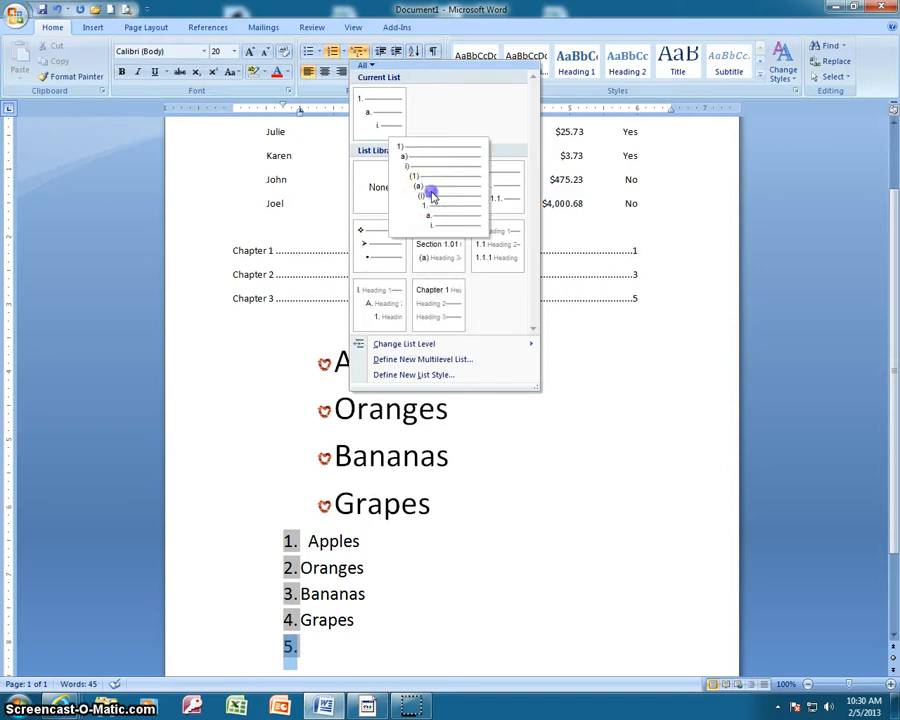
left_click(433, 198)
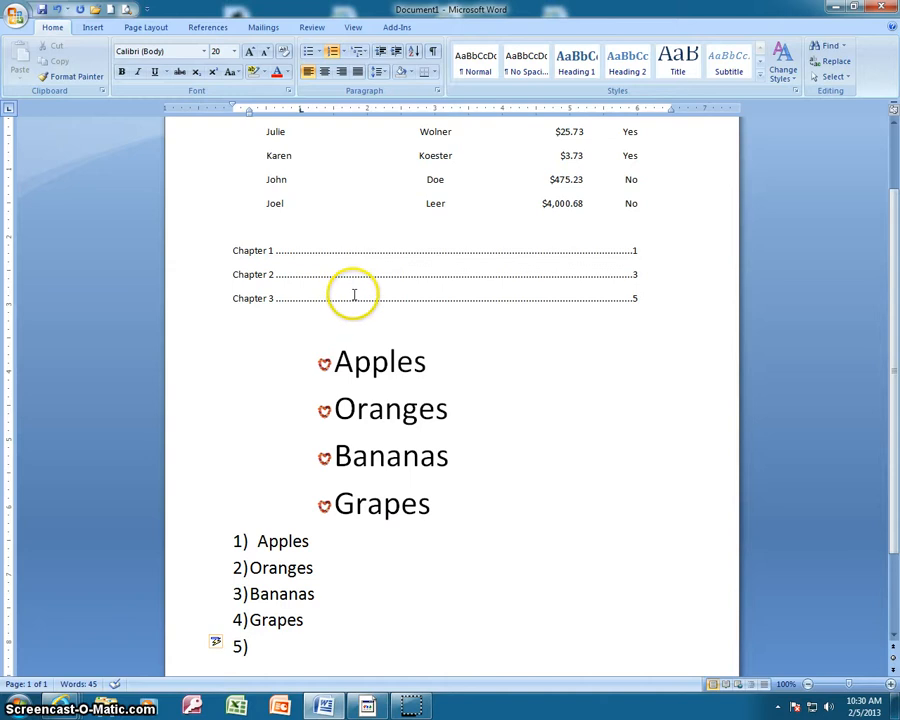
Add the second-level items "Red grapes" and "Green grapes" under Grapes in the numbered list, followed by a new empty item
key("Tab")
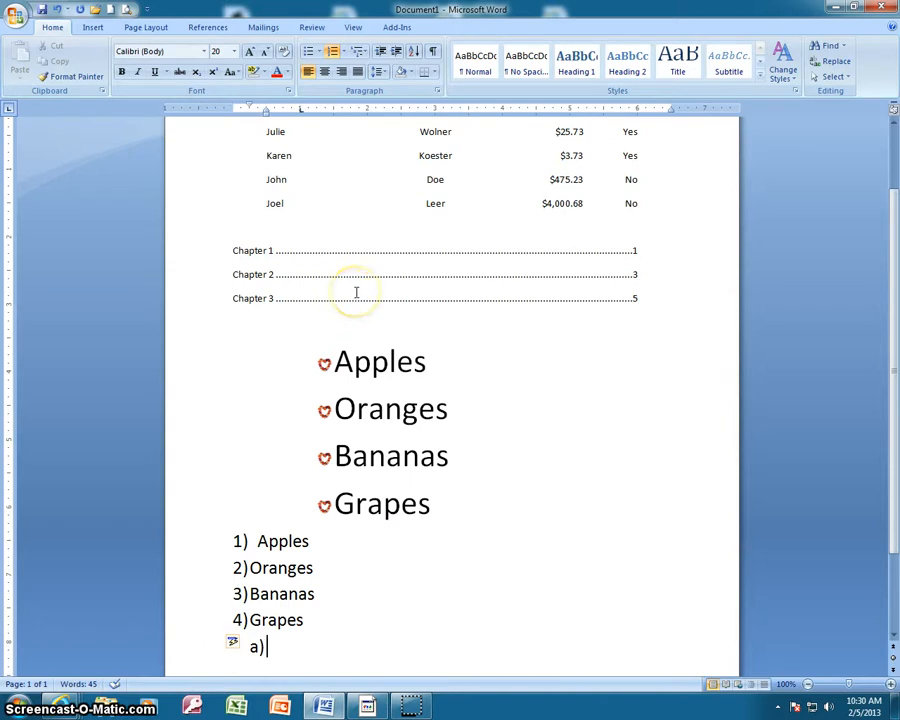
type("re")
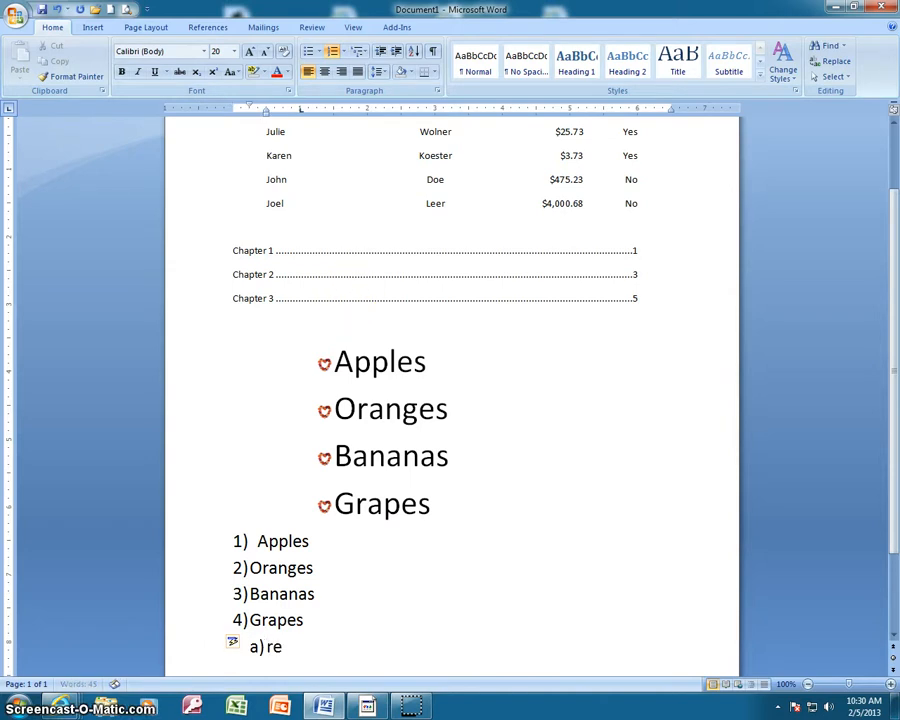
type("d grape")
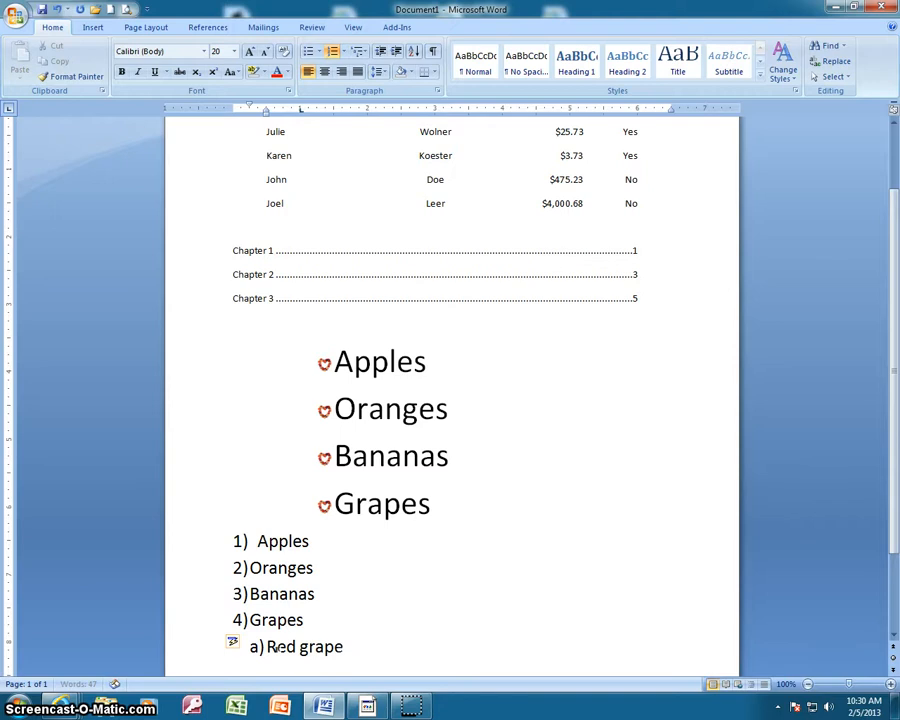
type("s")
key("Return")
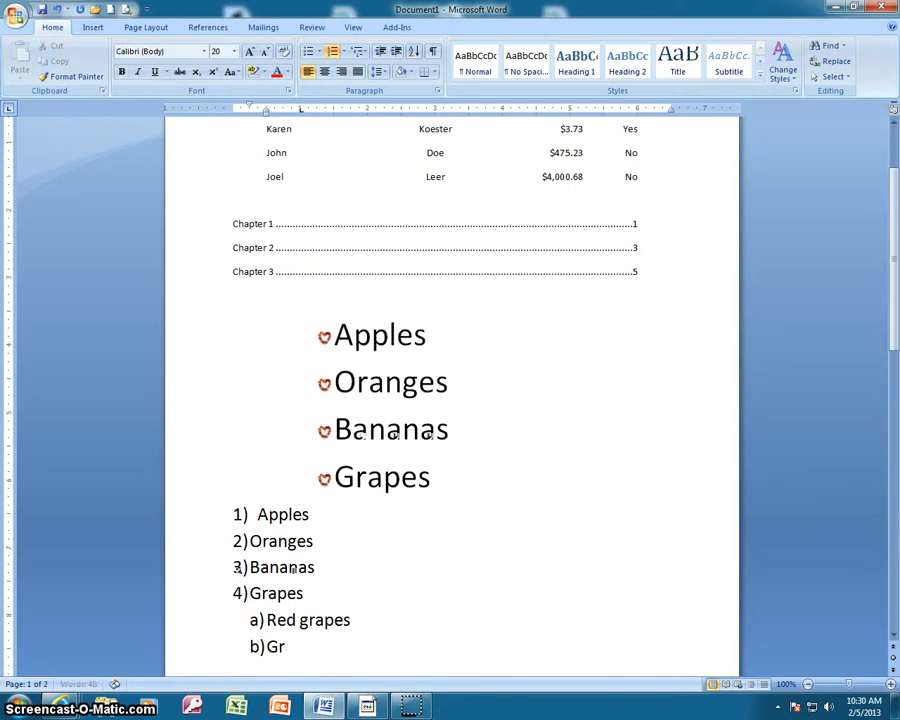
type("Green grapes")
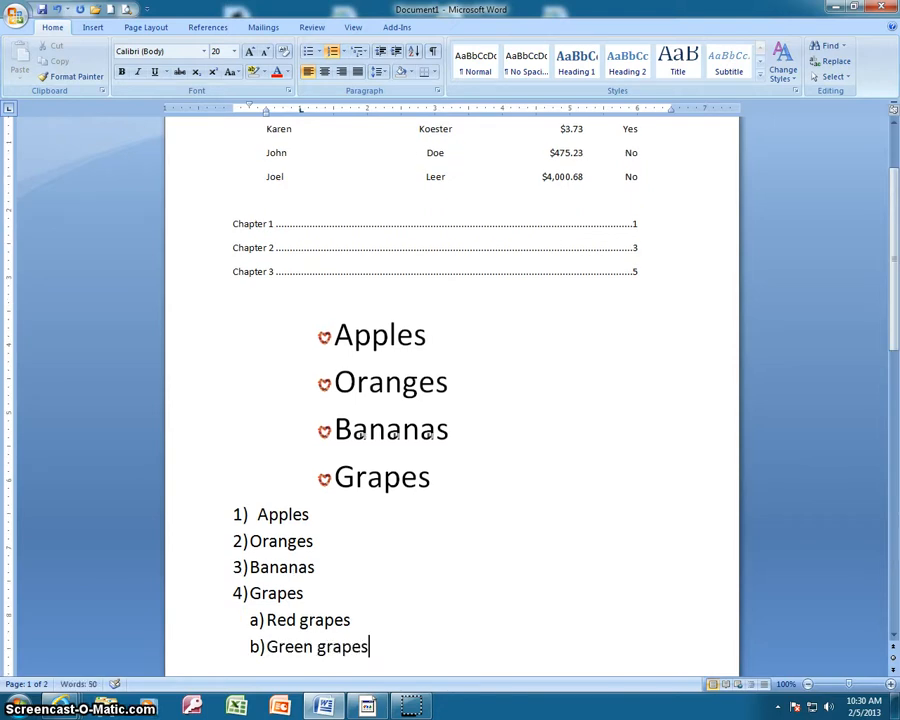
key("Return")
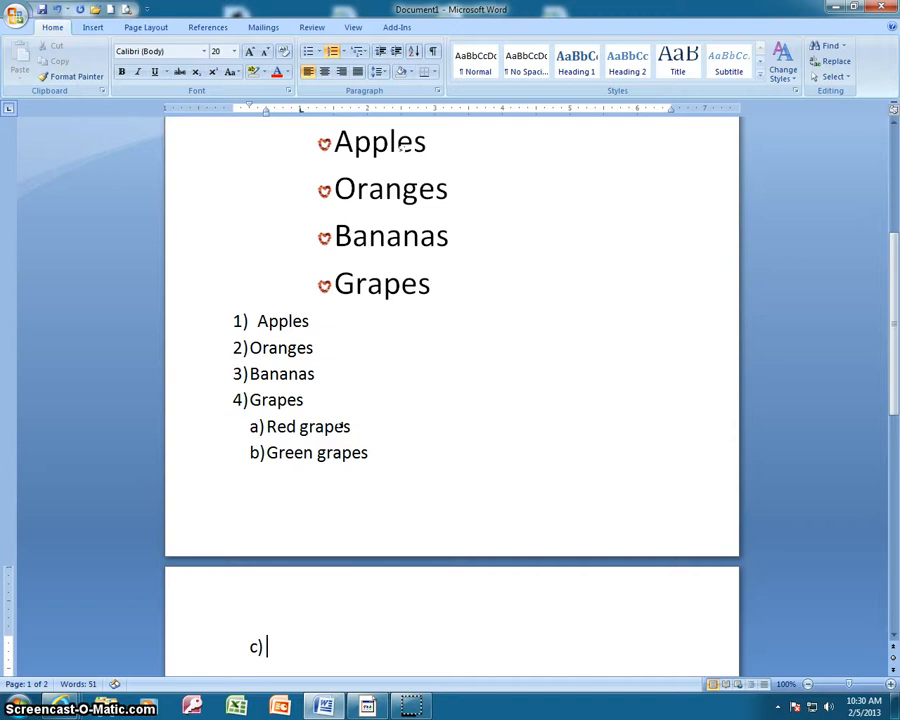